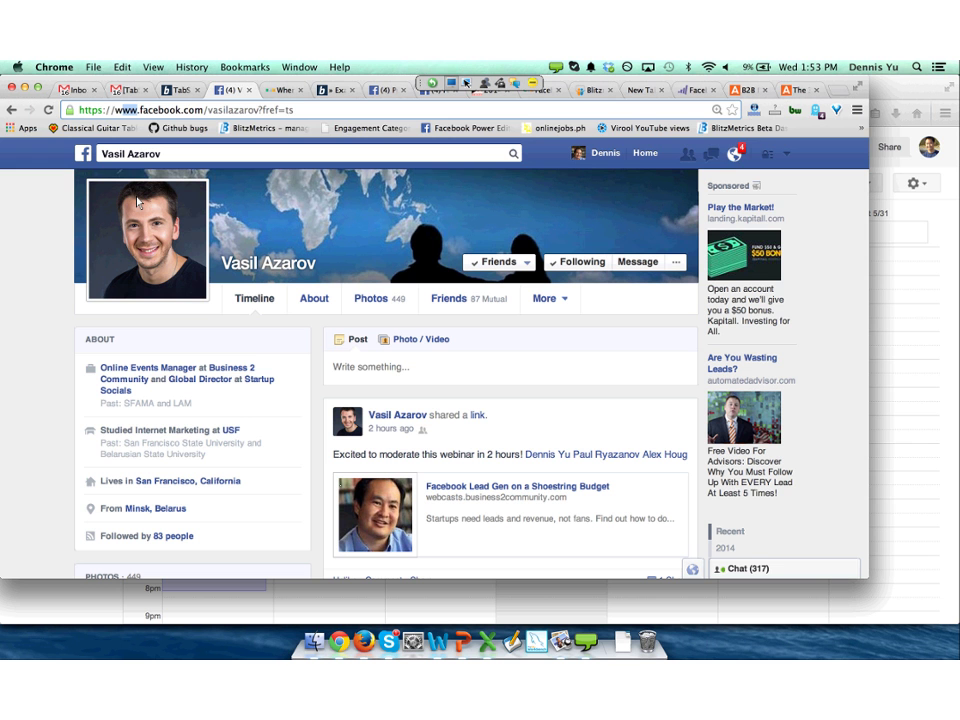
Change 'www' to 'graph' in the profile URL to view the friend's raw Graph API JSON.
text(graph)
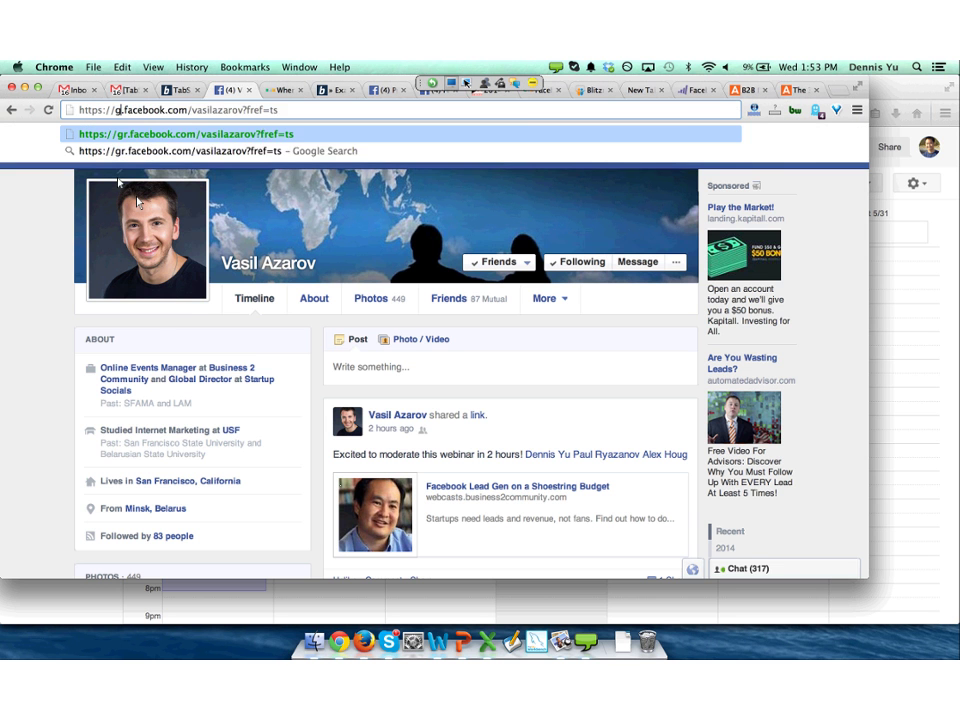
key(Return)
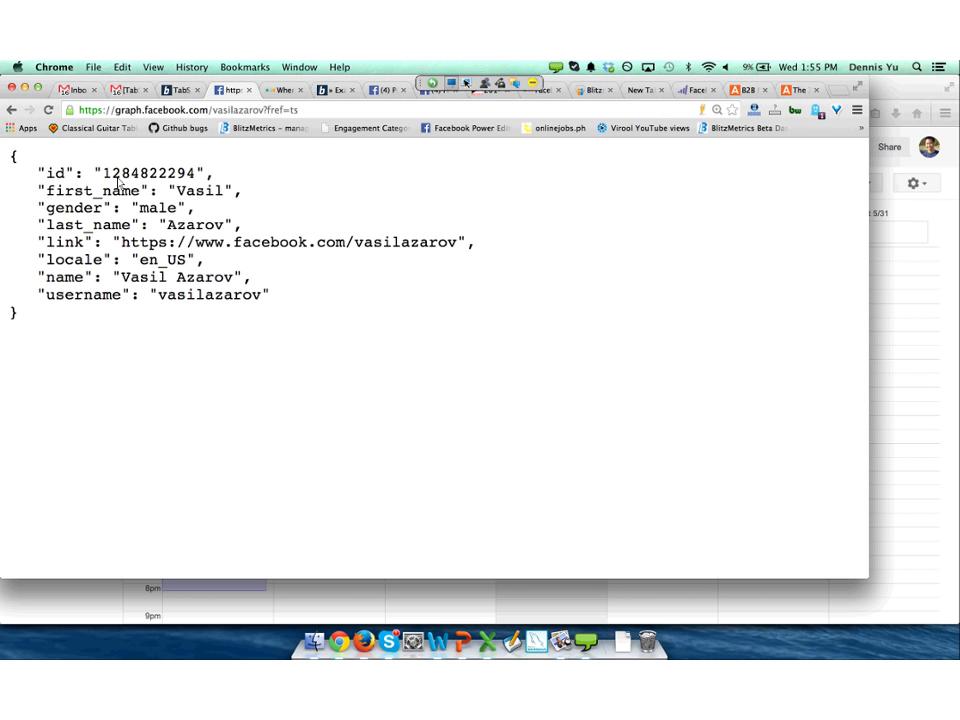
key(super+t)
text(a)
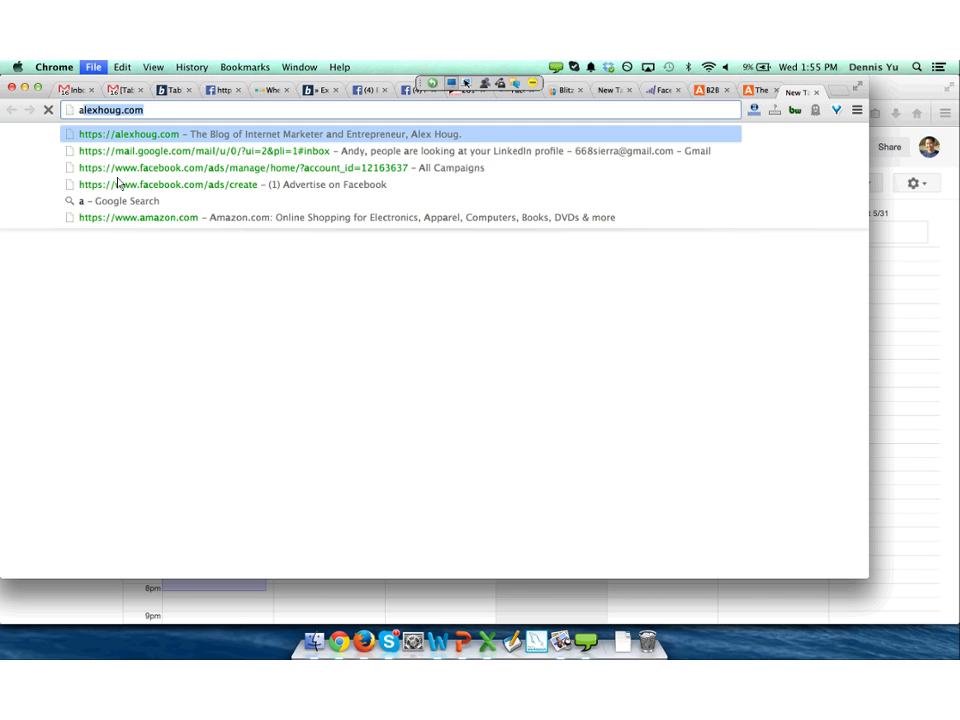
text(le)
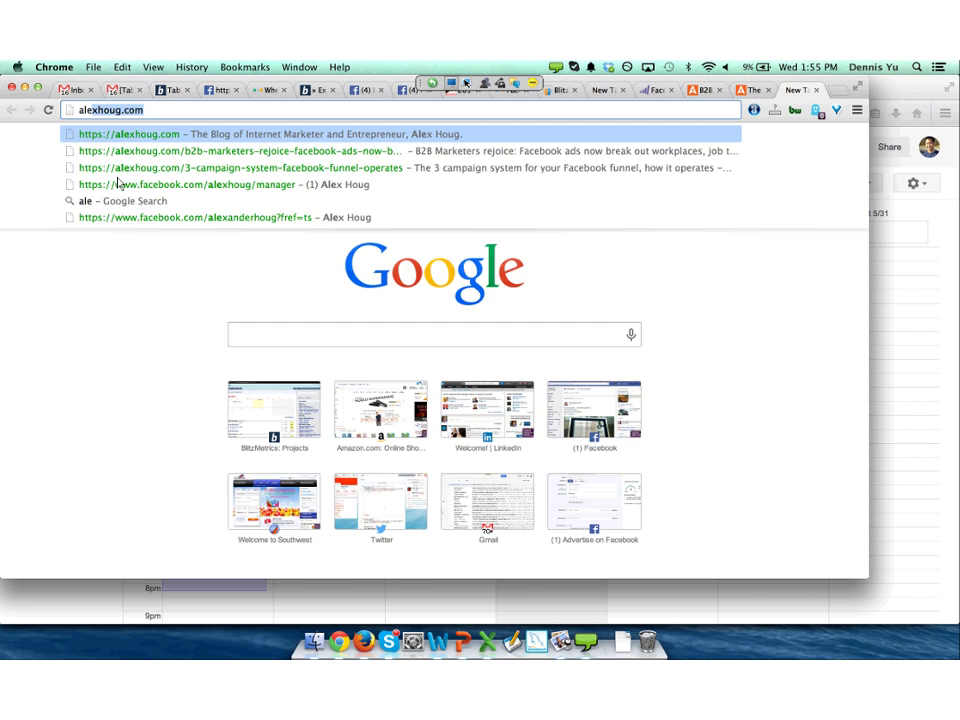
key(Return)
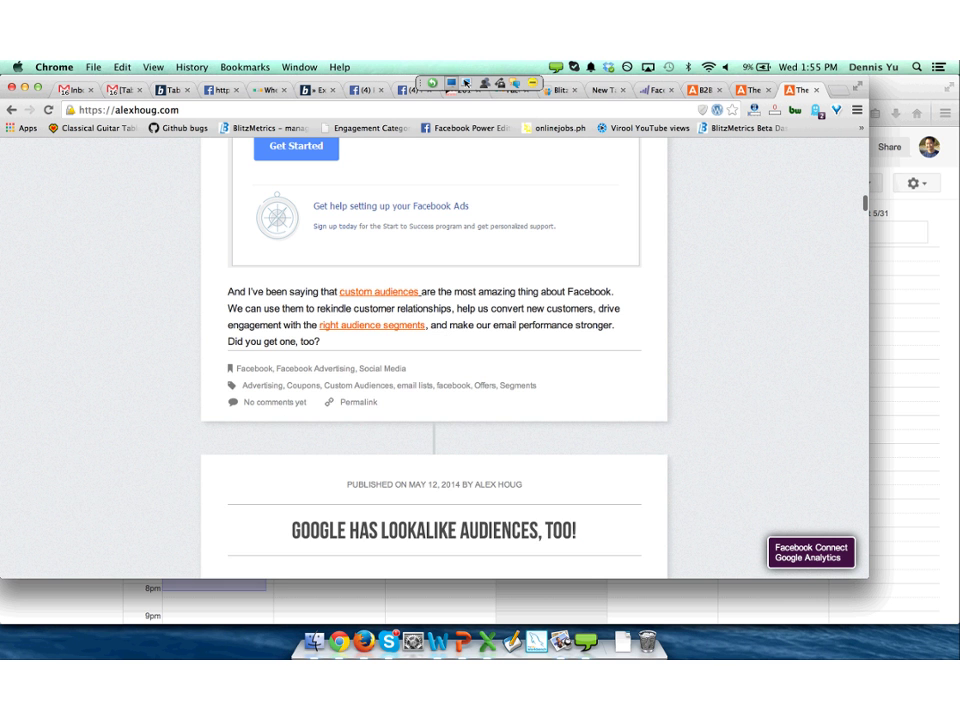
scroll(434, 360, down, 10)
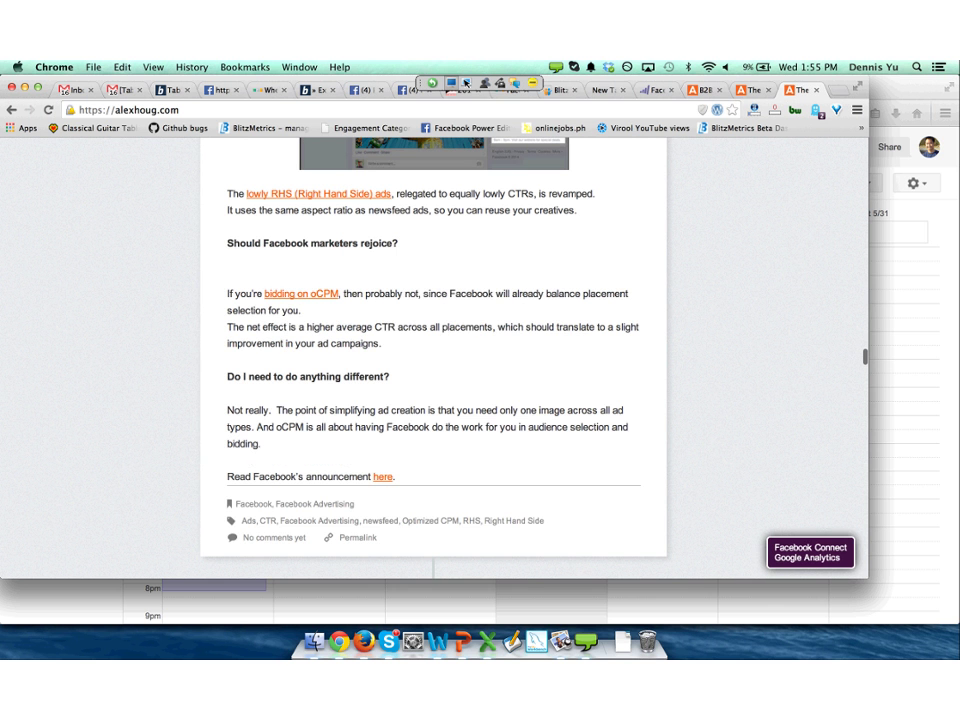
key(super+l)
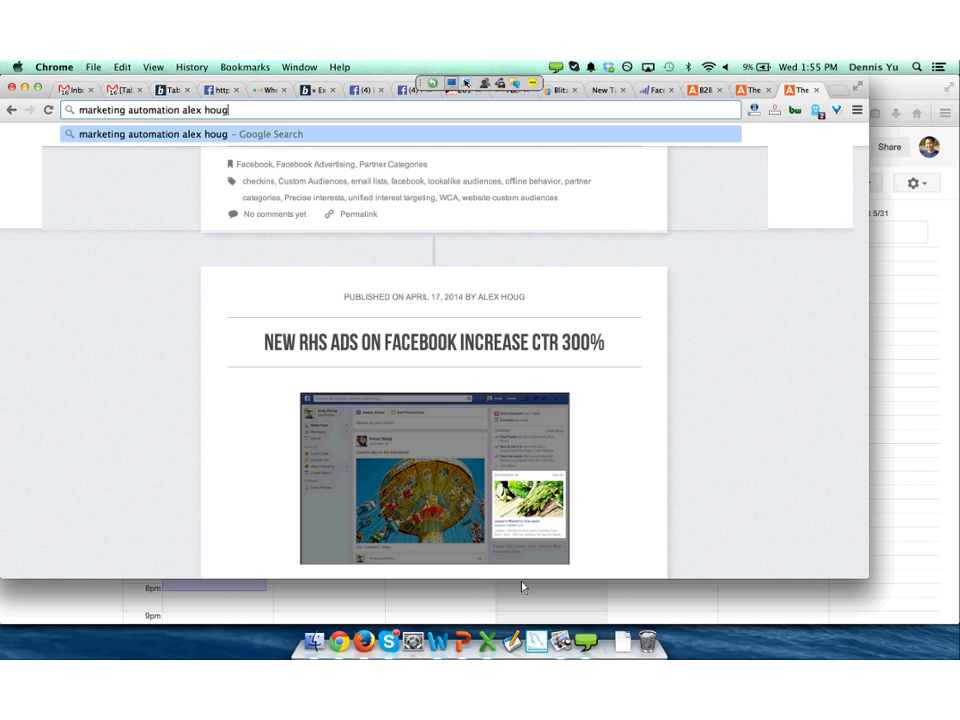
key(Return)
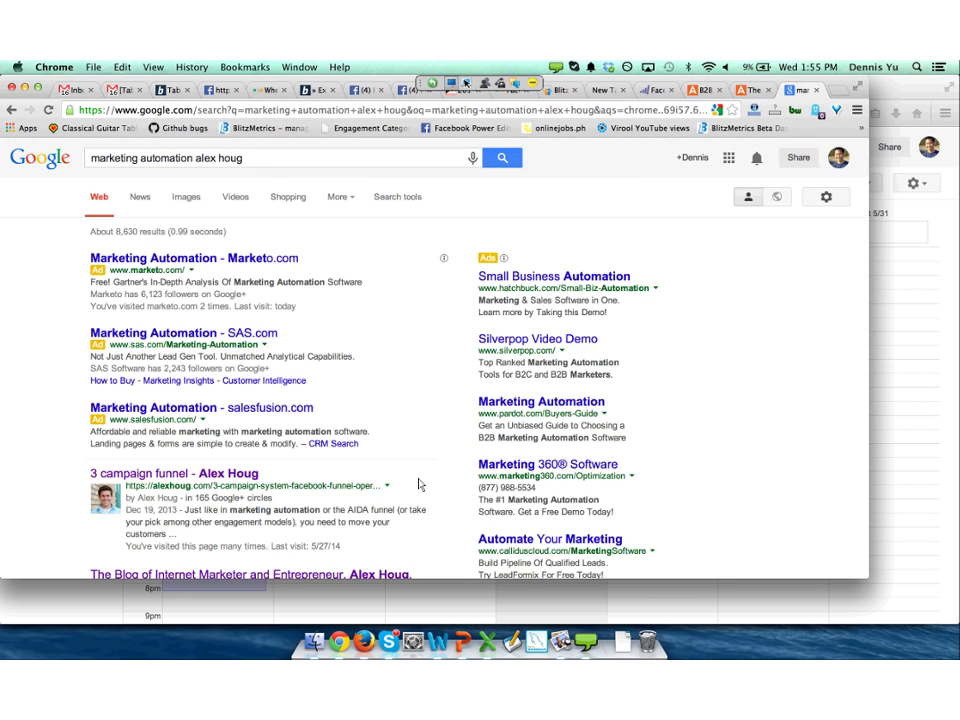
Read the InsideFacebook article on f8's marketing automation move, then return to the friend's timeline.
scroll(420, 484, down, 5)
click(341, 400)
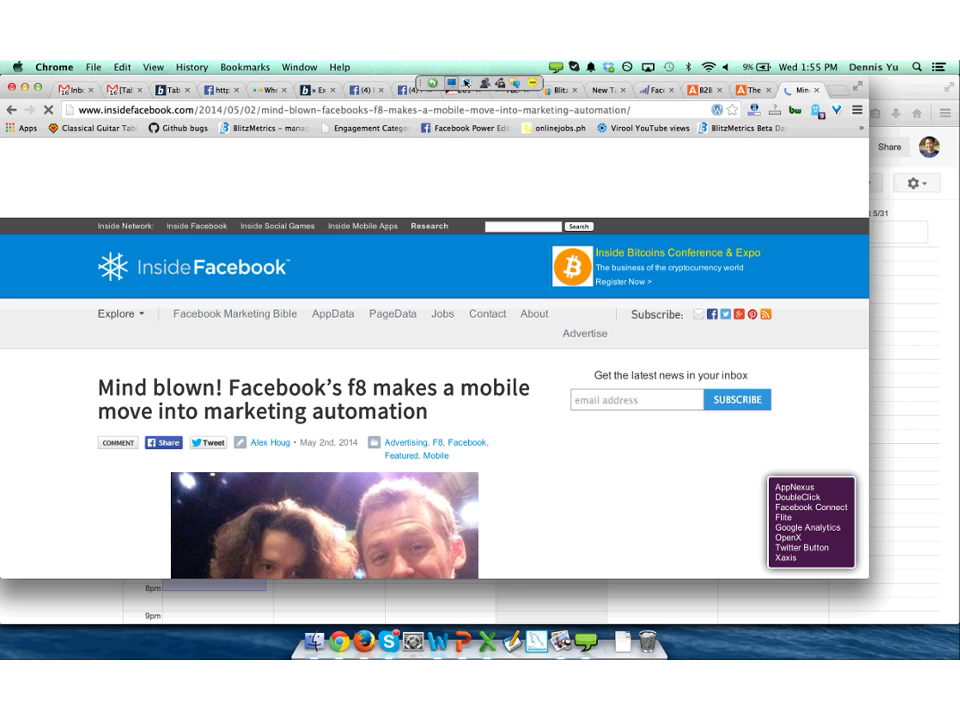
scroll(435, 400, down, 5)
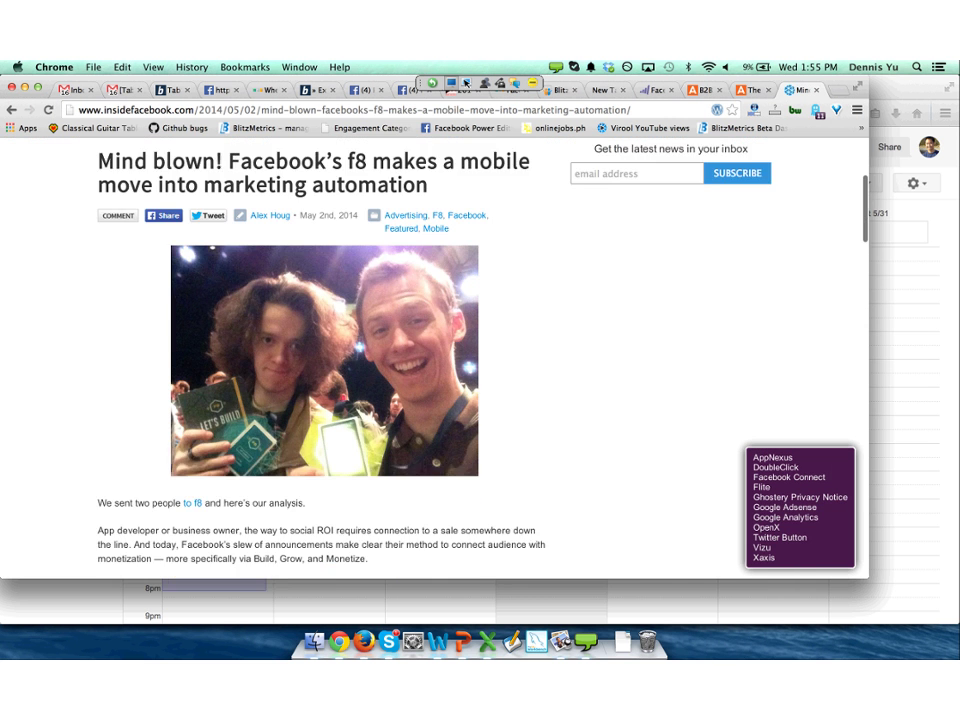
scroll(486, 550, down, 4)
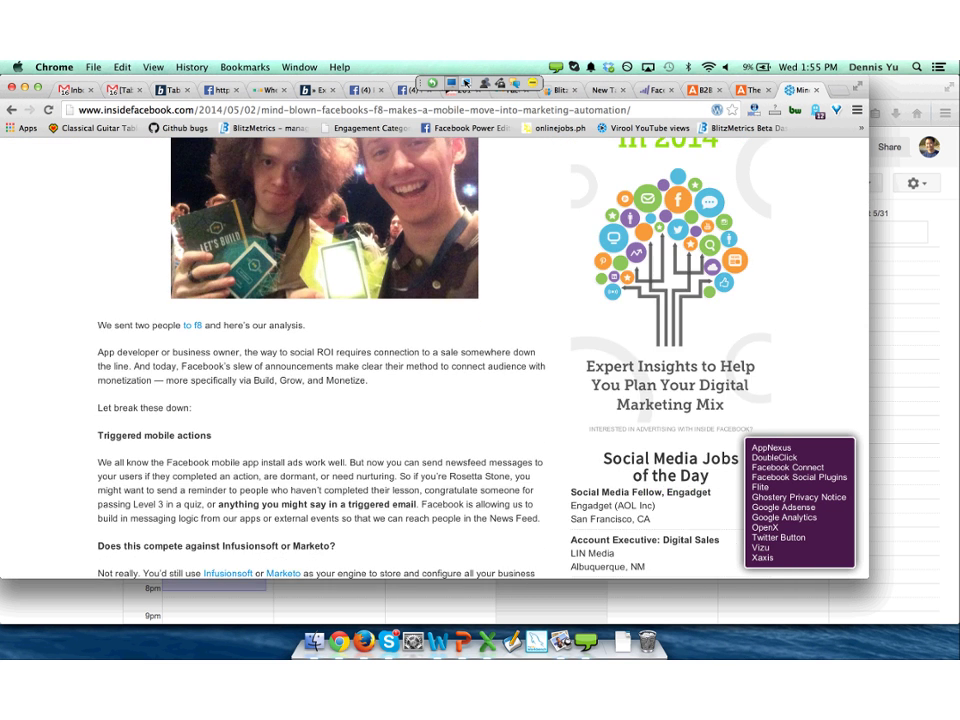
scroll(485, 549, down, 4)
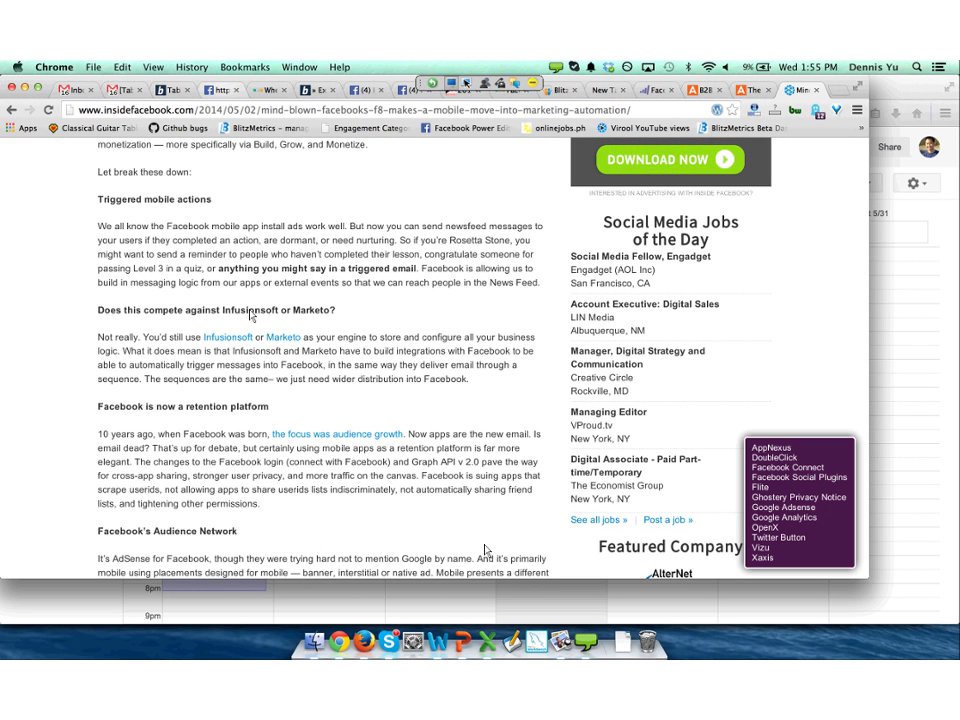
key(super+4)
click(11, 109)
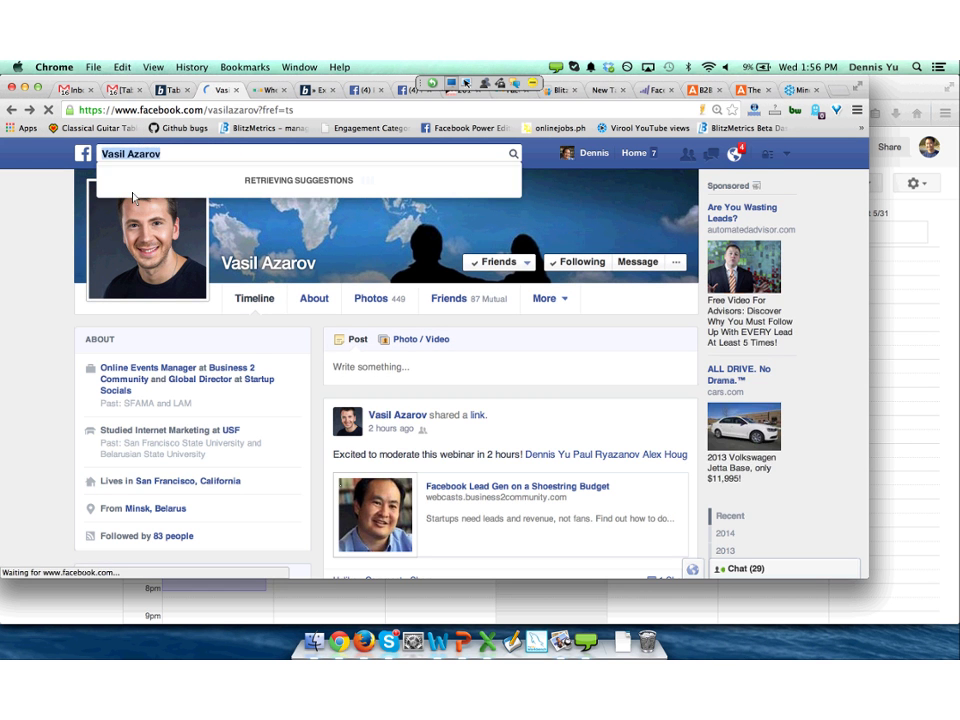
Search Facebook for the other friend tagged in the webinar post and open their profile.
scroll(133, 198, down, 5)
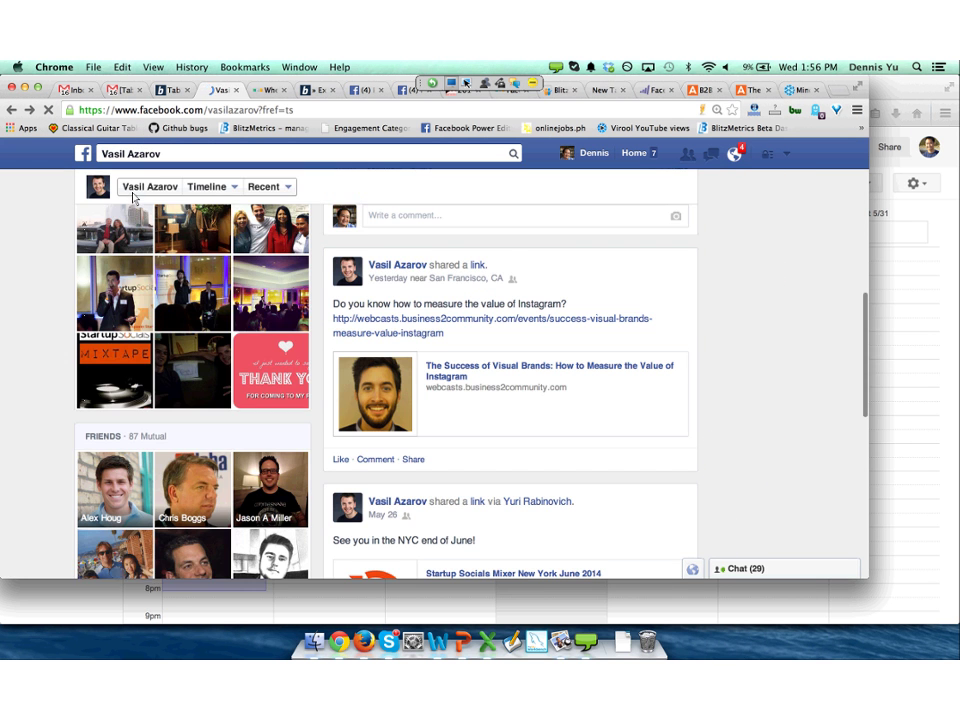
key(ctrl+alt+slash)
text(paul )
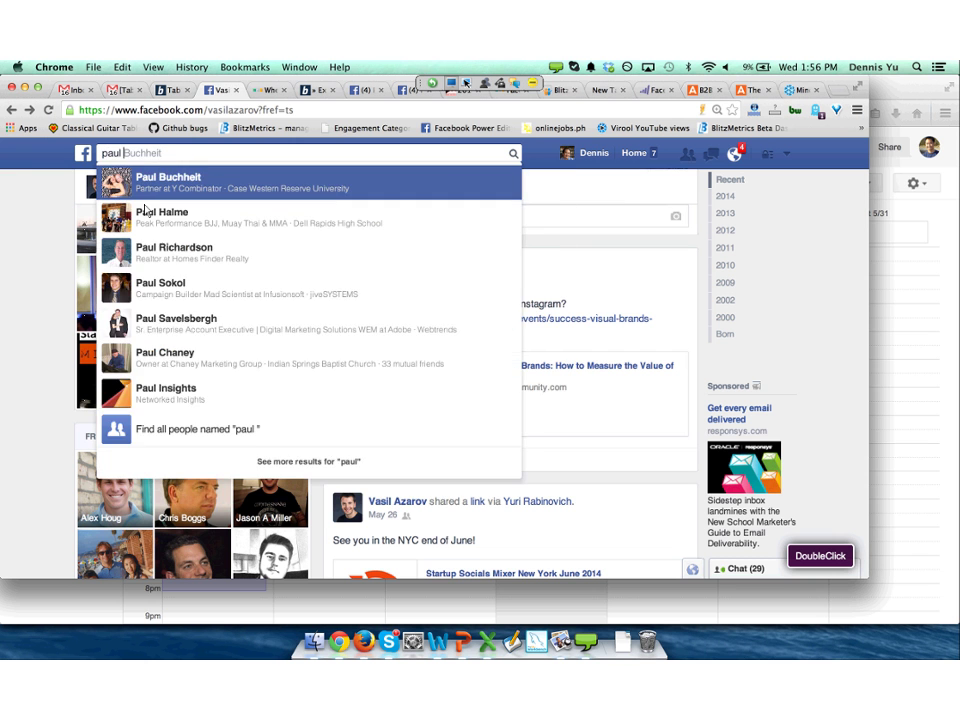
text(ry)
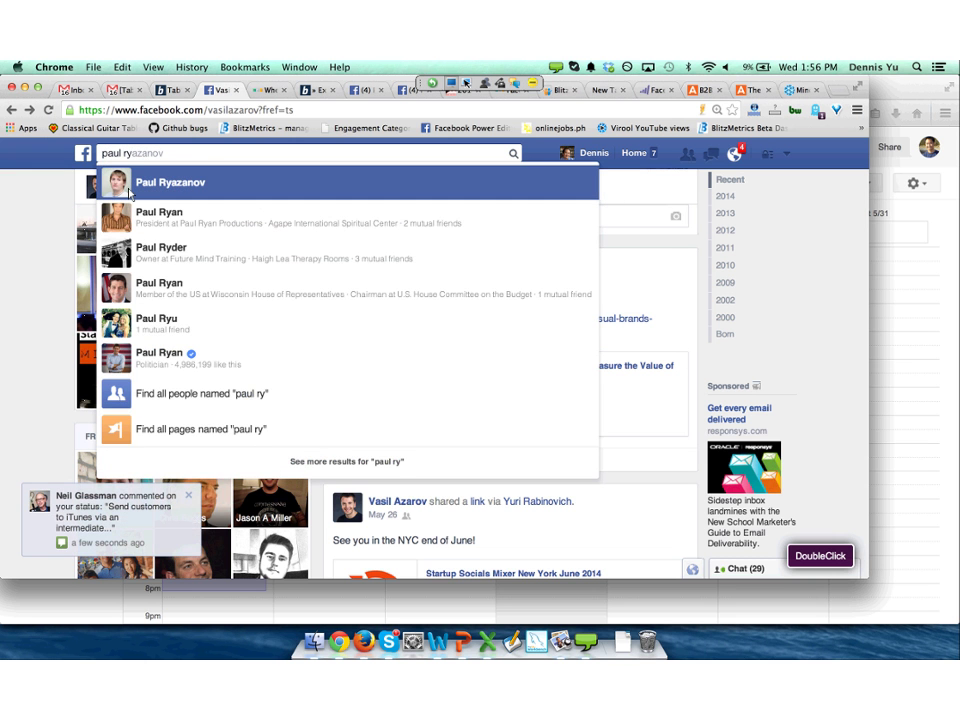
key(Return)
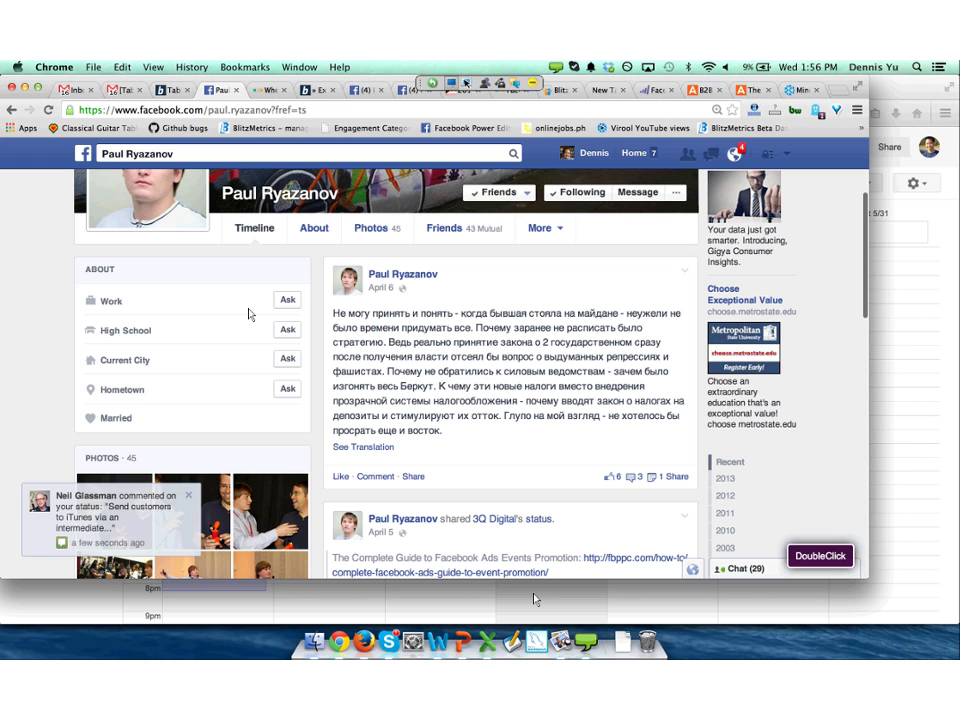
Search 'favorite interests of friends of' that friend to list their friends' interests.
click(102, 160)
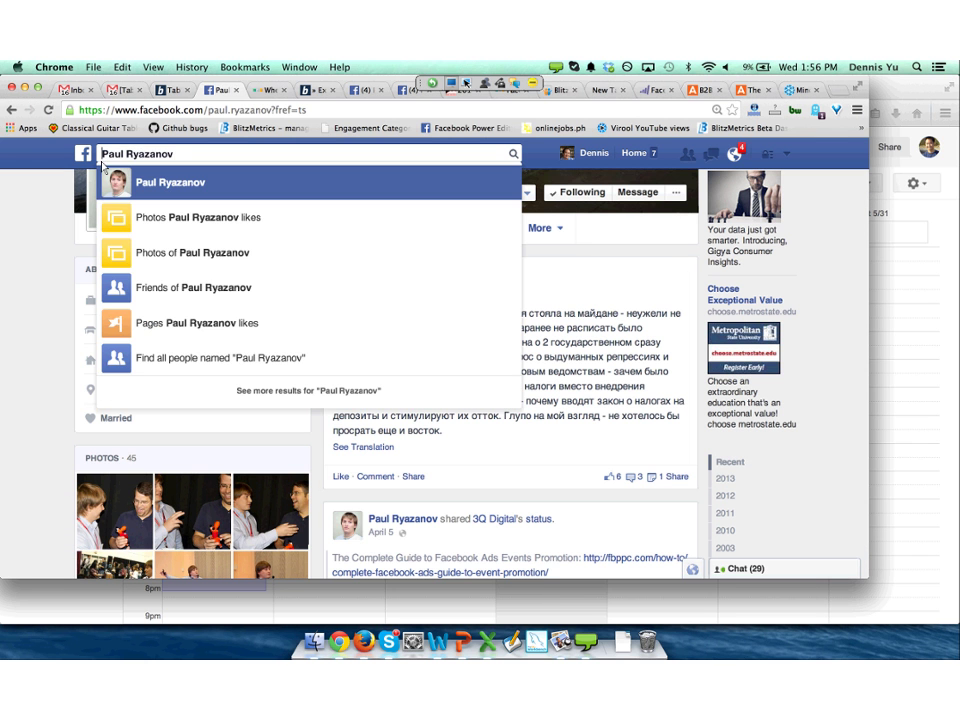
text(favorite )
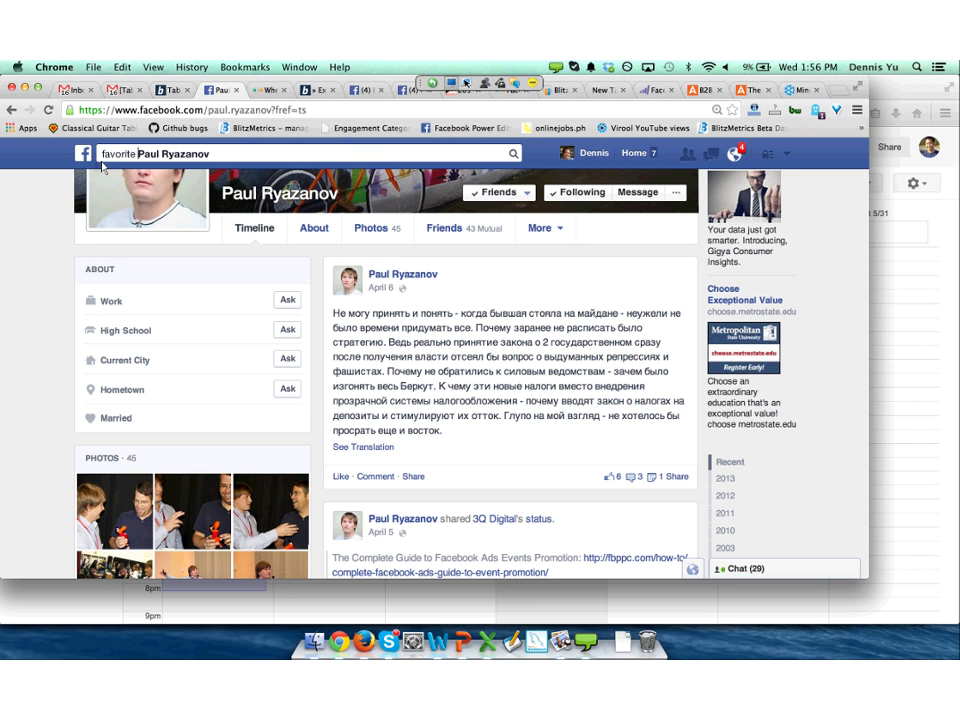
text(interests o)
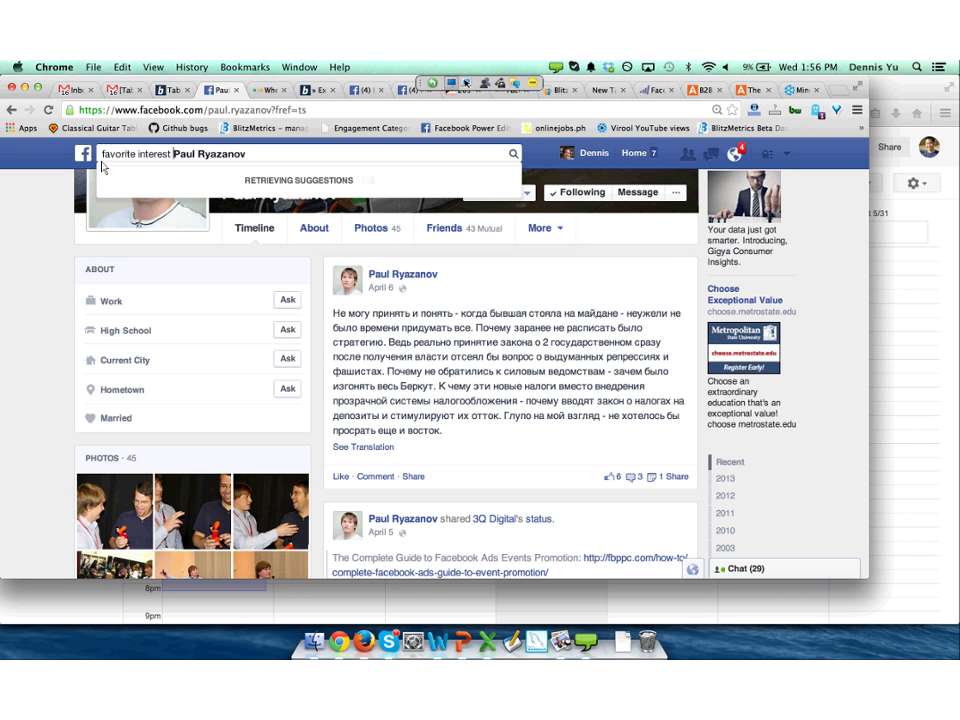
text(f friends of)
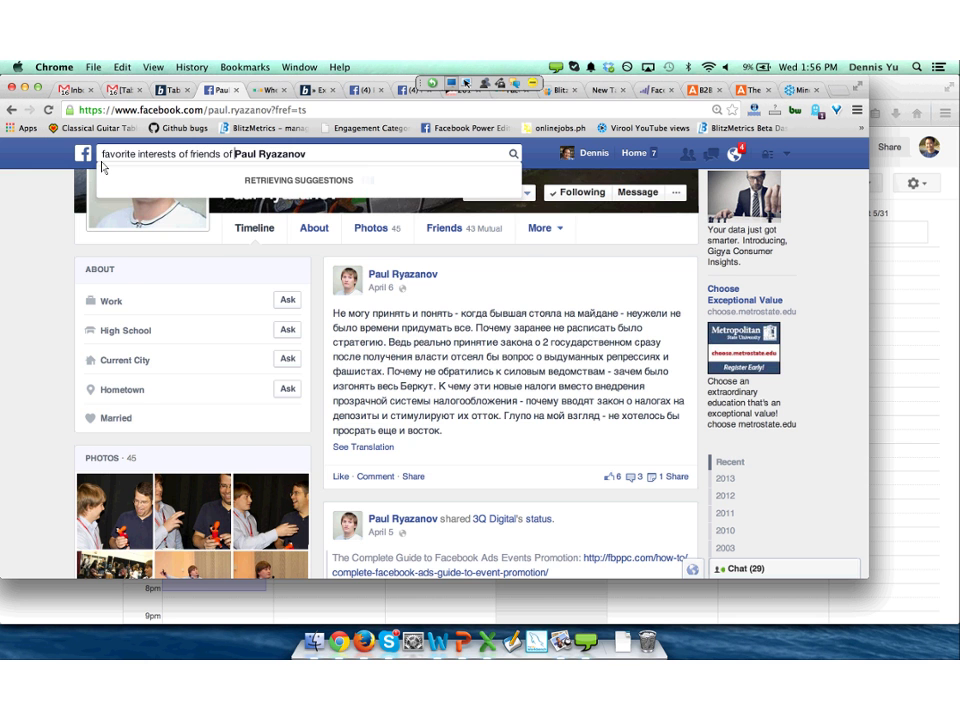
key(Return)
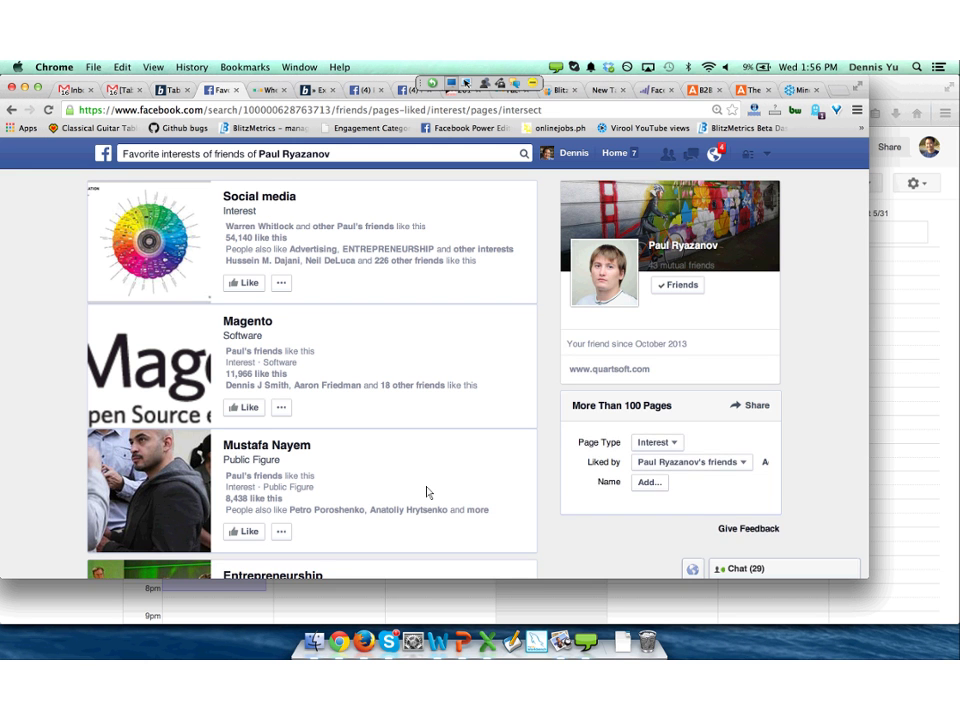
scroll(427, 492, down, 3)
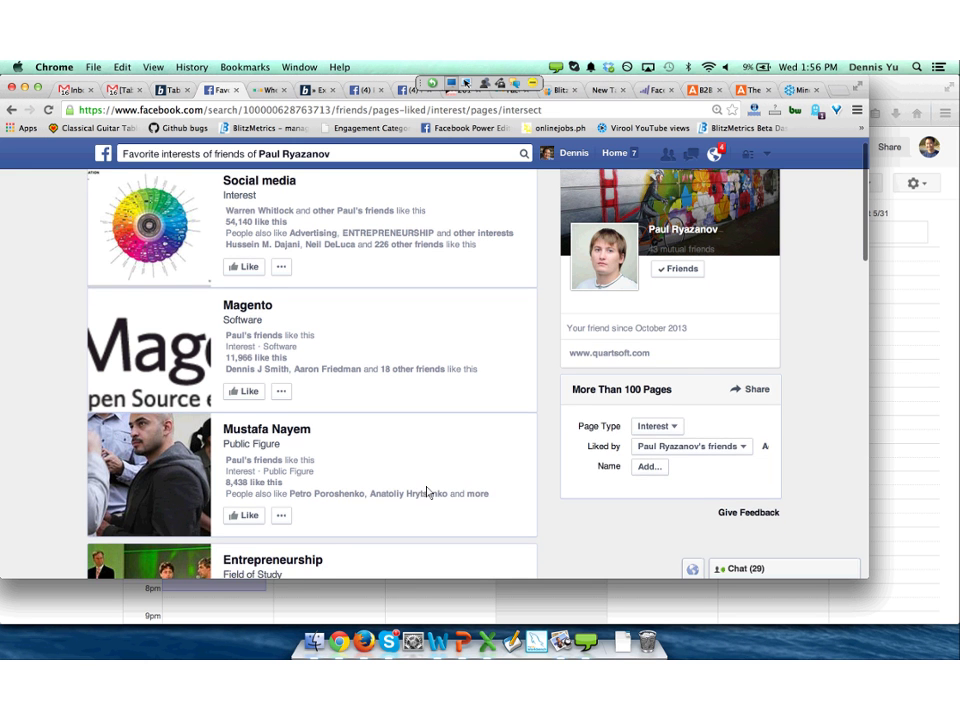
scroll(427, 492, down, 5)
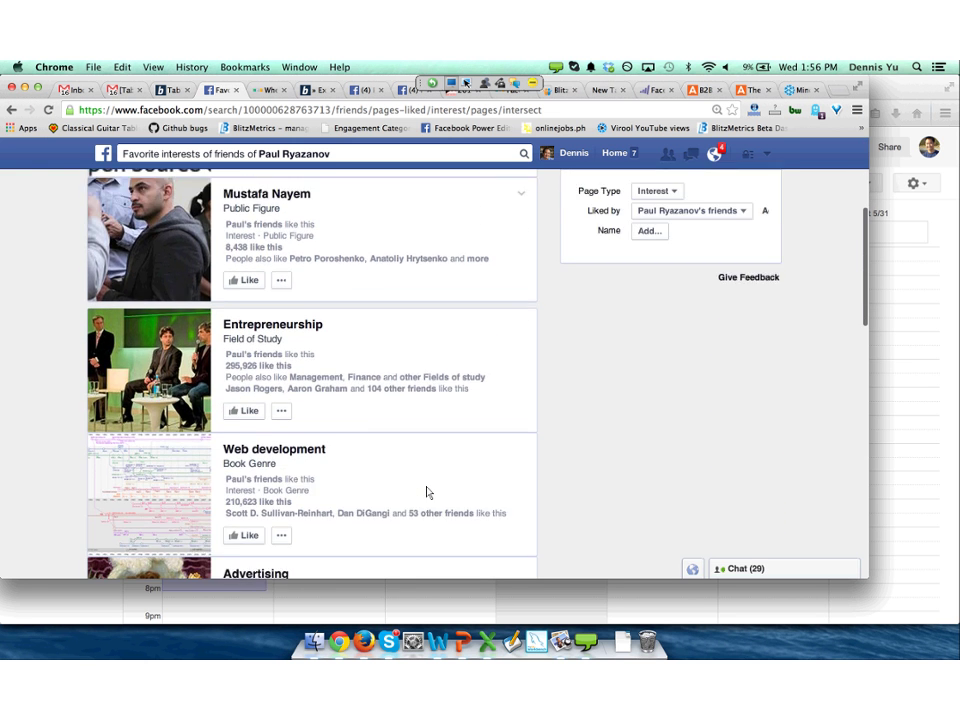
scroll(427, 492, down, 3)
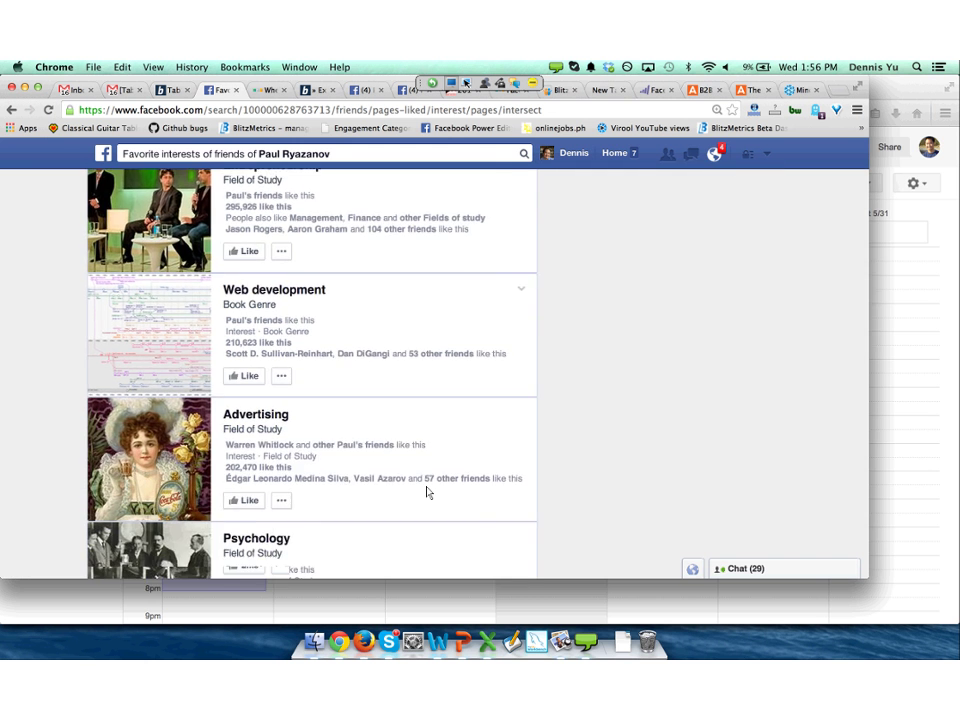
scroll(427, 492, down, 3)
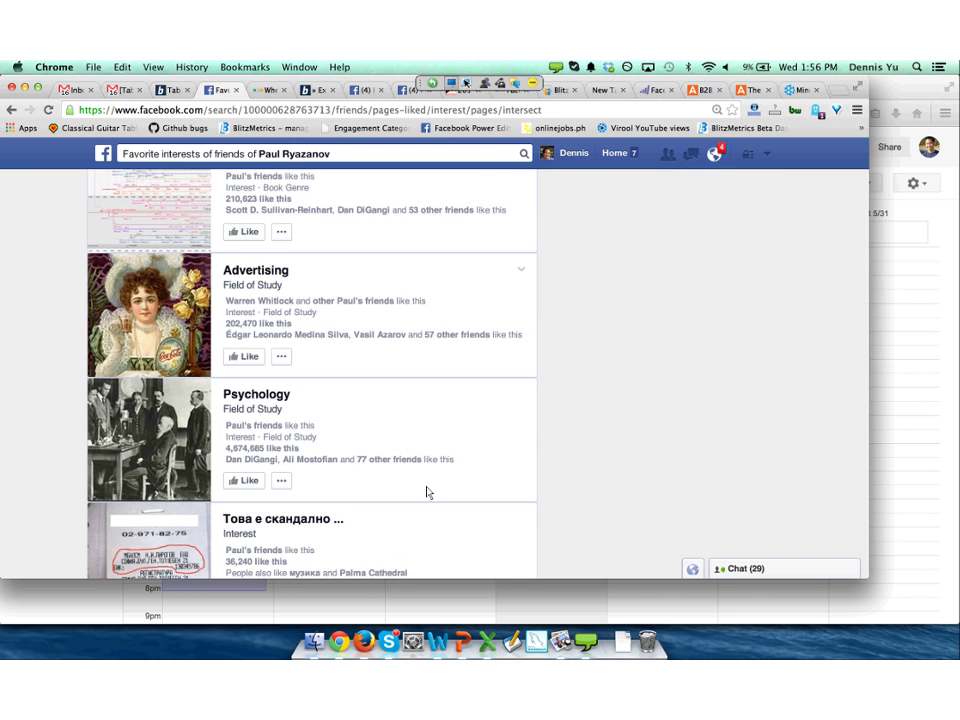
scroll(427, 492, down, 2)
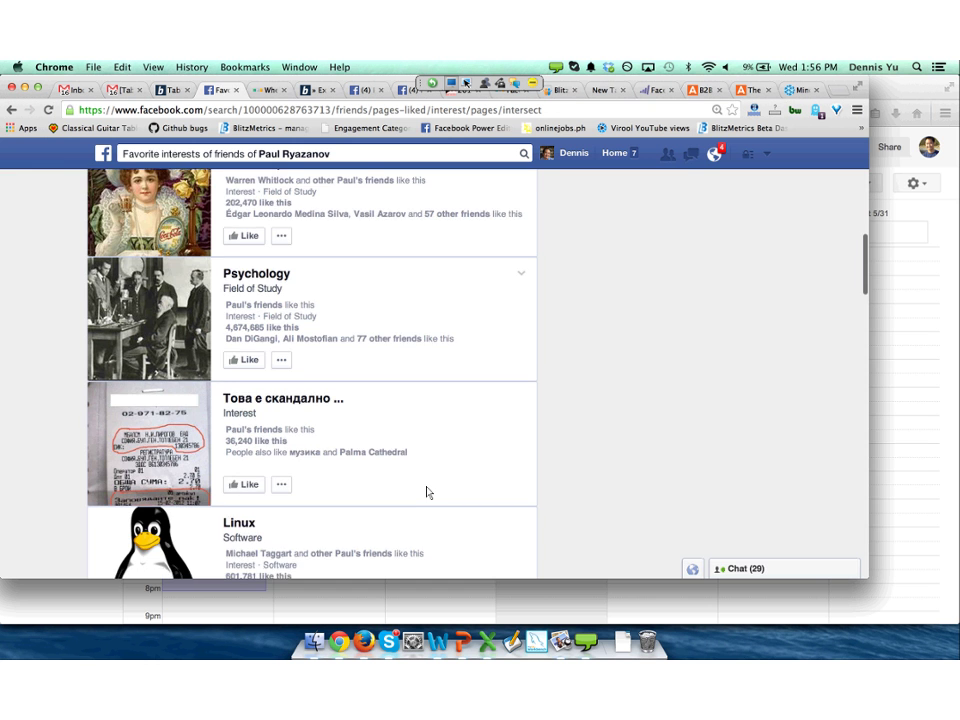
scroll(427, 492, down, 2)
scroll(427, 492, down, 4)
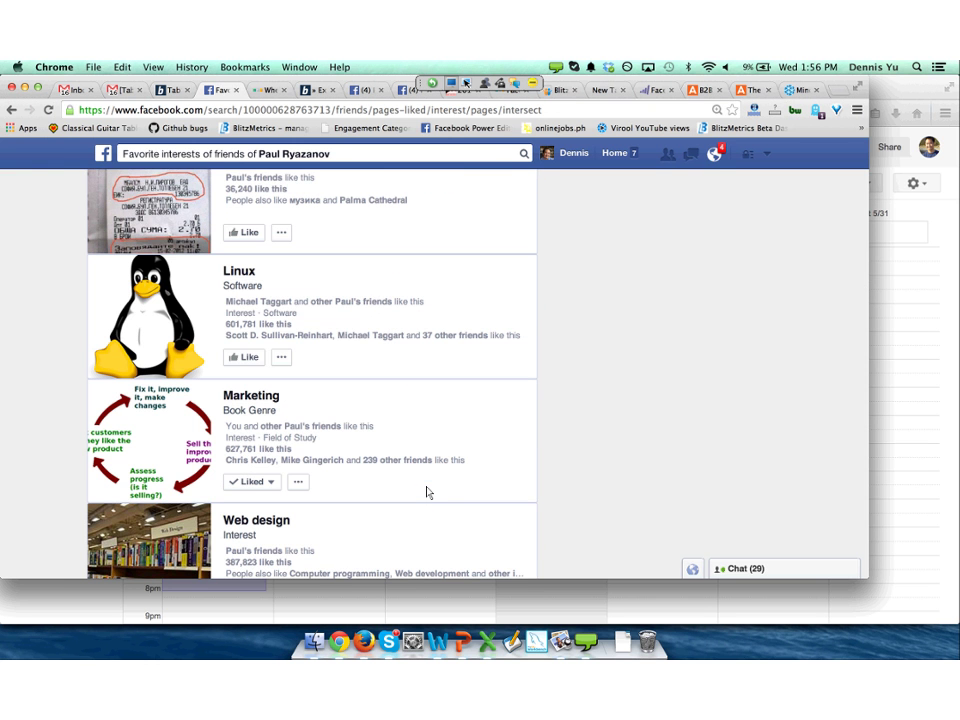
text(/pict)
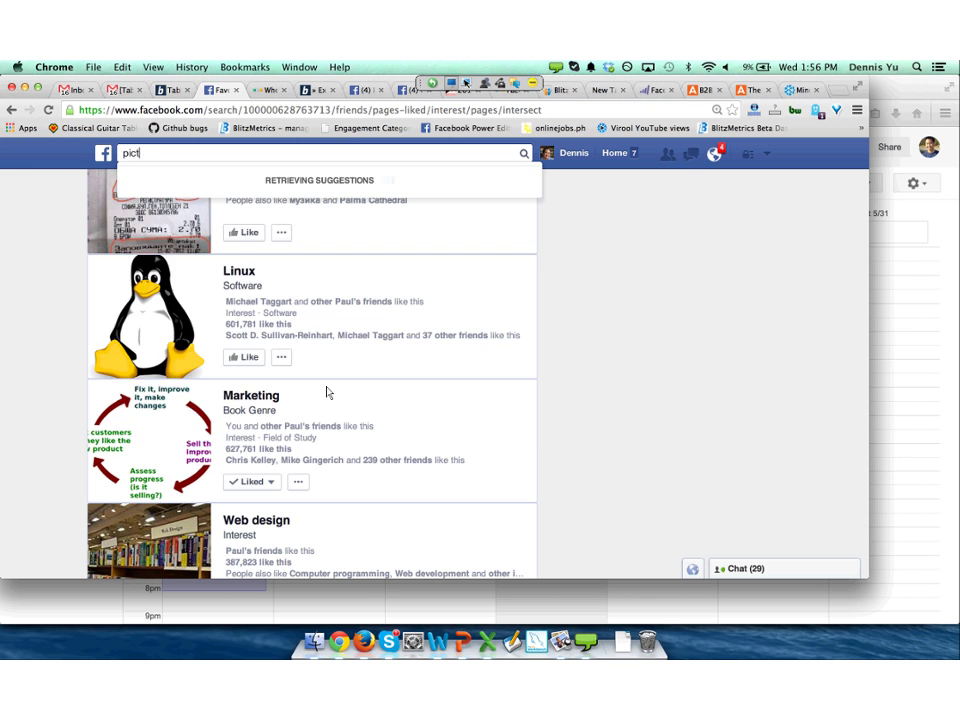
text(ures of a)
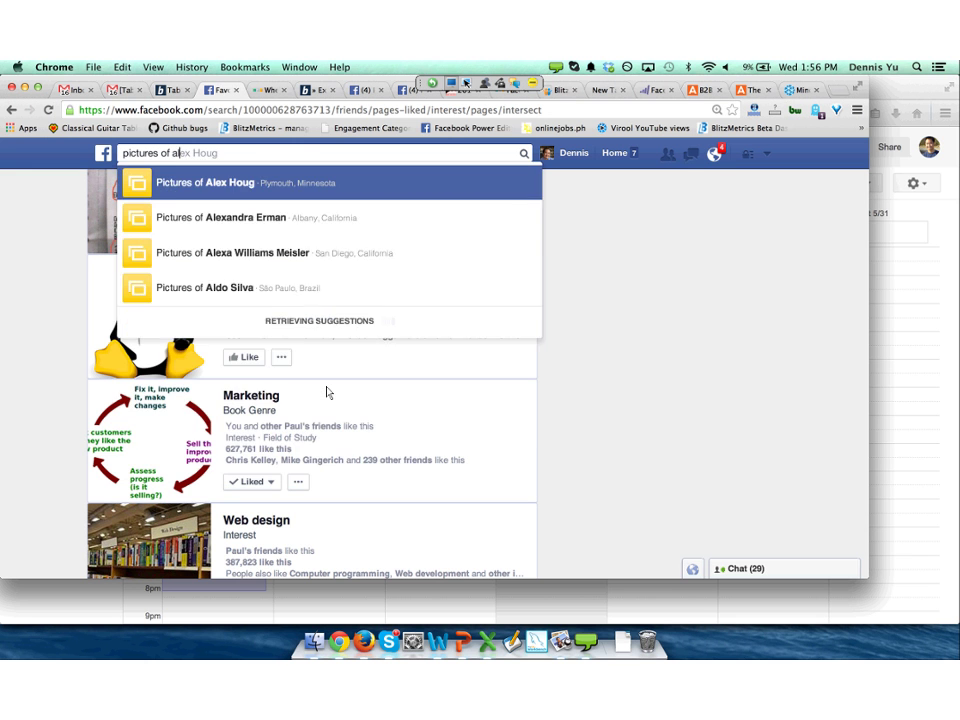
Search for photos of the two friends together and open the night-time Kyiv photo.
key(BackSpace)
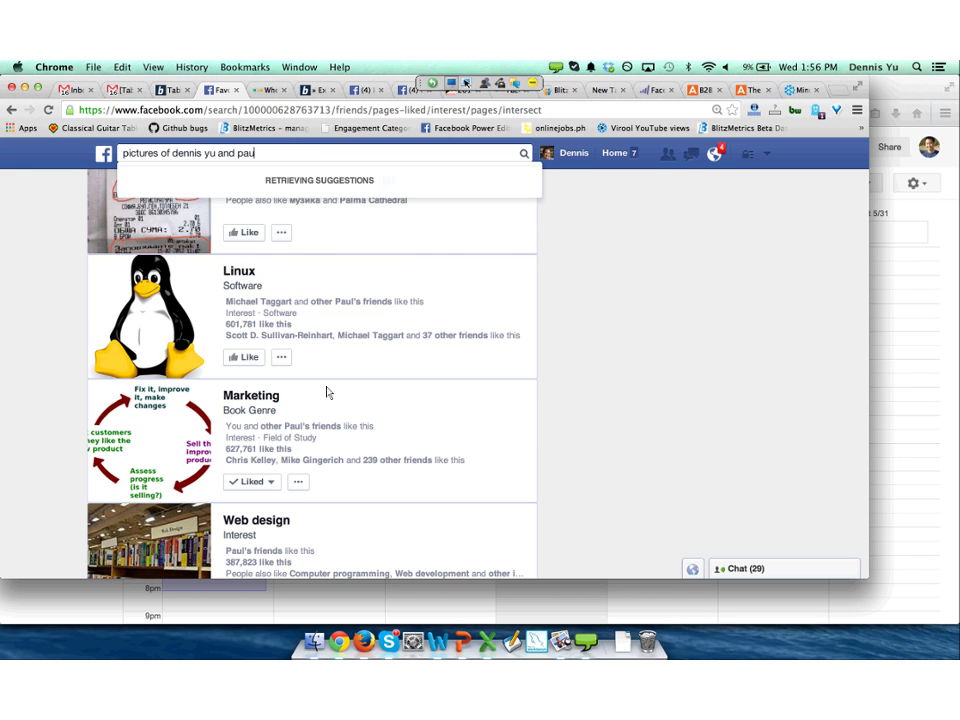
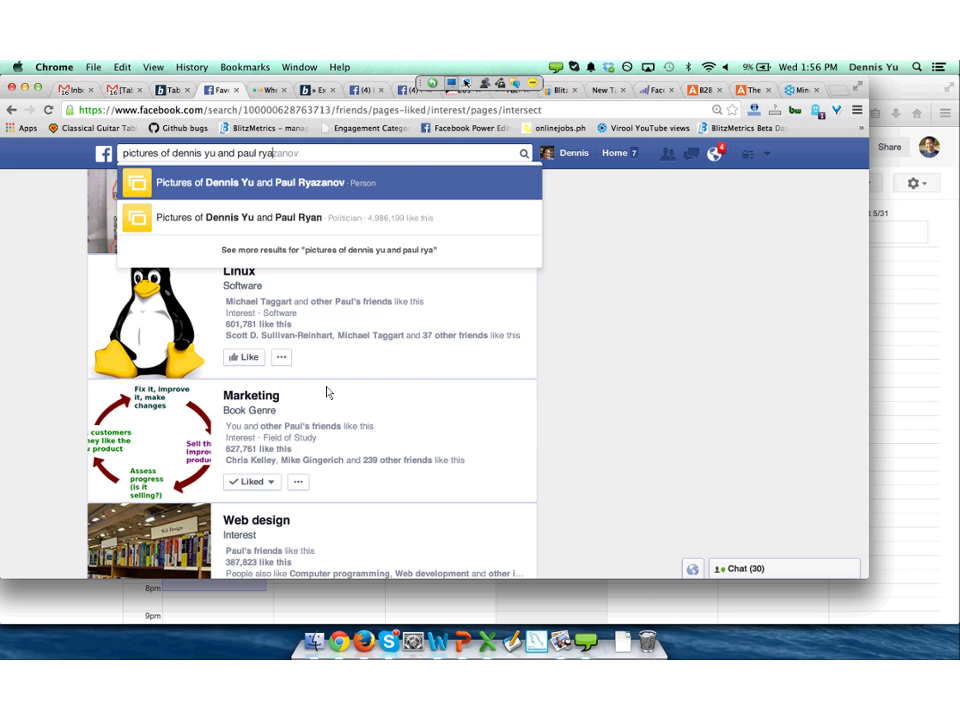
key(Return)
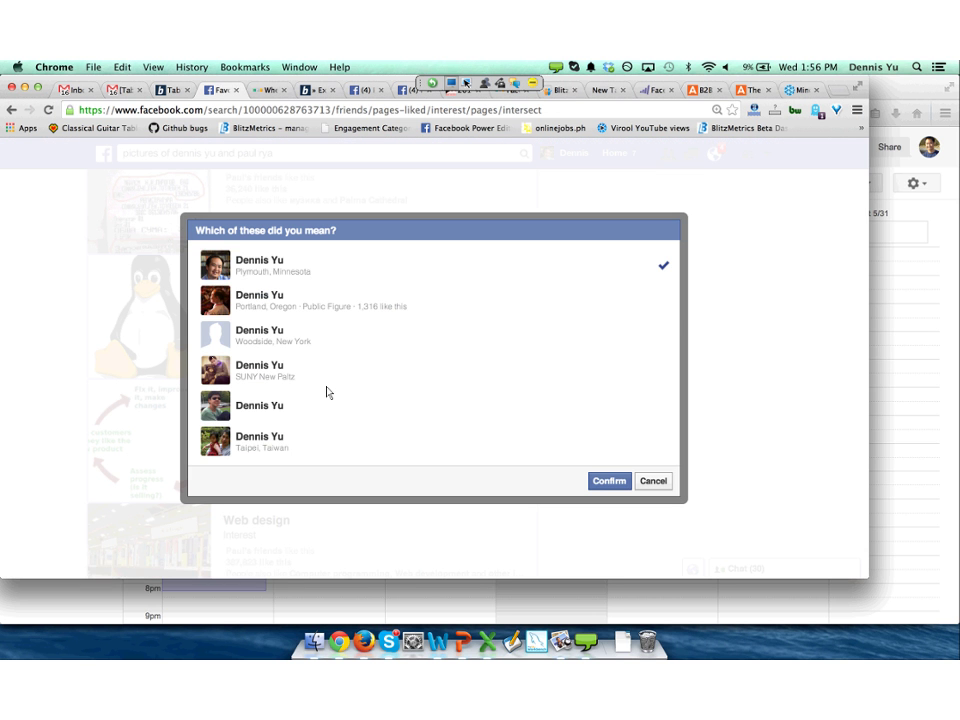
key(Return)
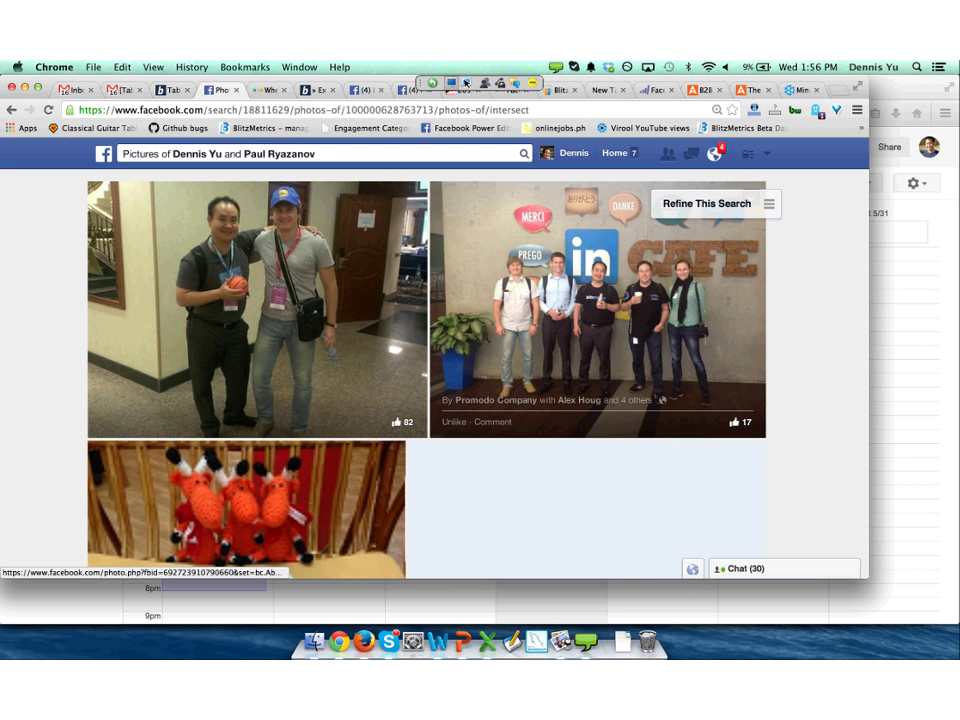
scroll(430, 370, down, 5)
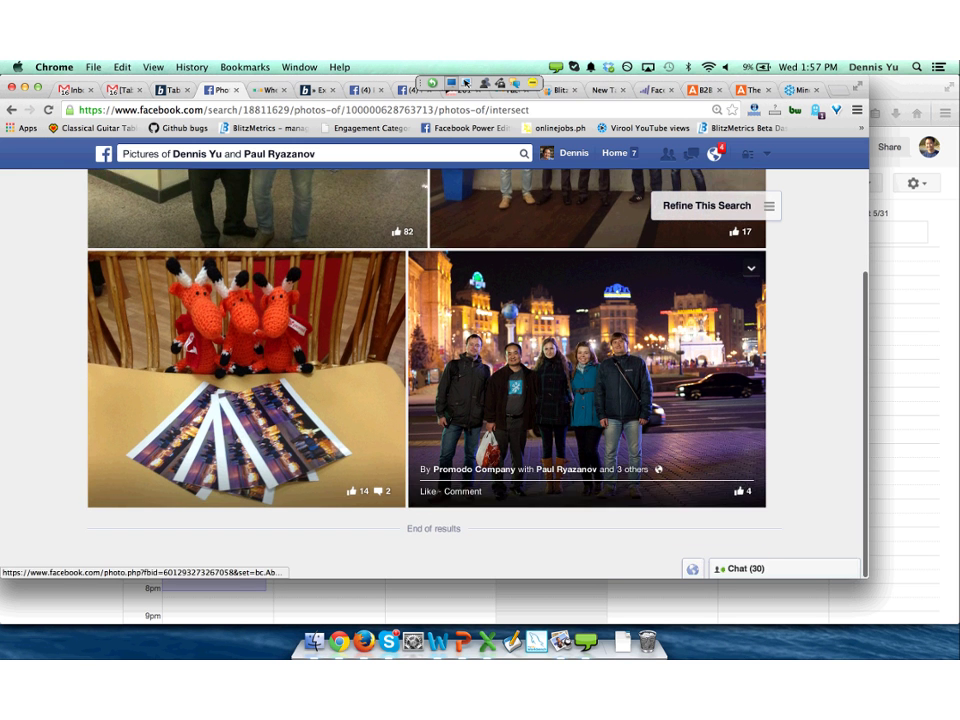
click(587, 380)
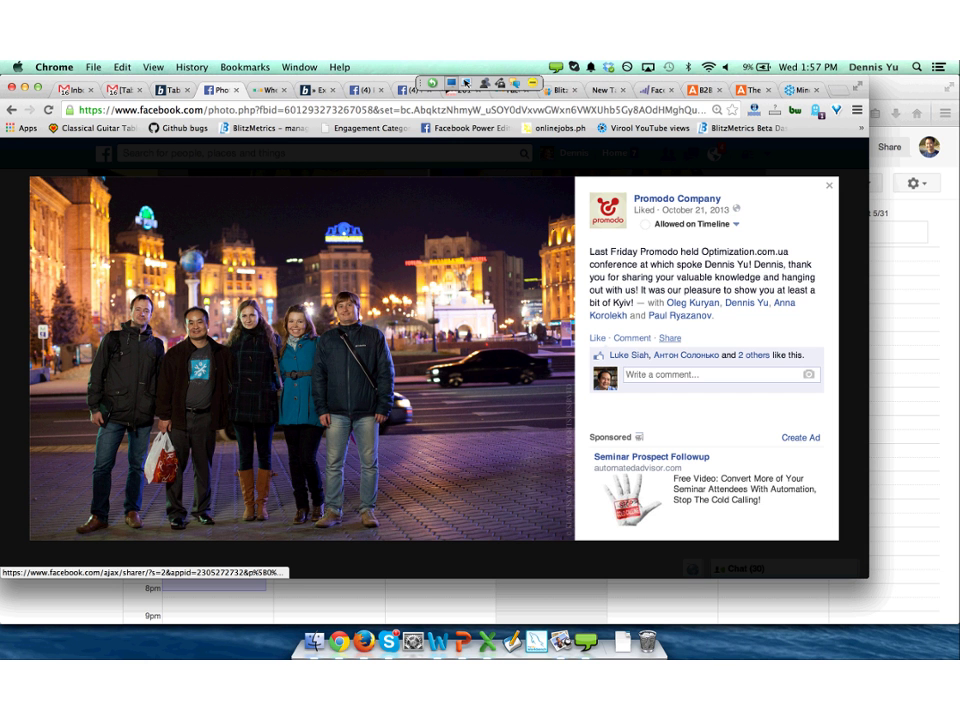
Share the photo, choosing 'On a Page you manage' as the destination.
click(670, 338)
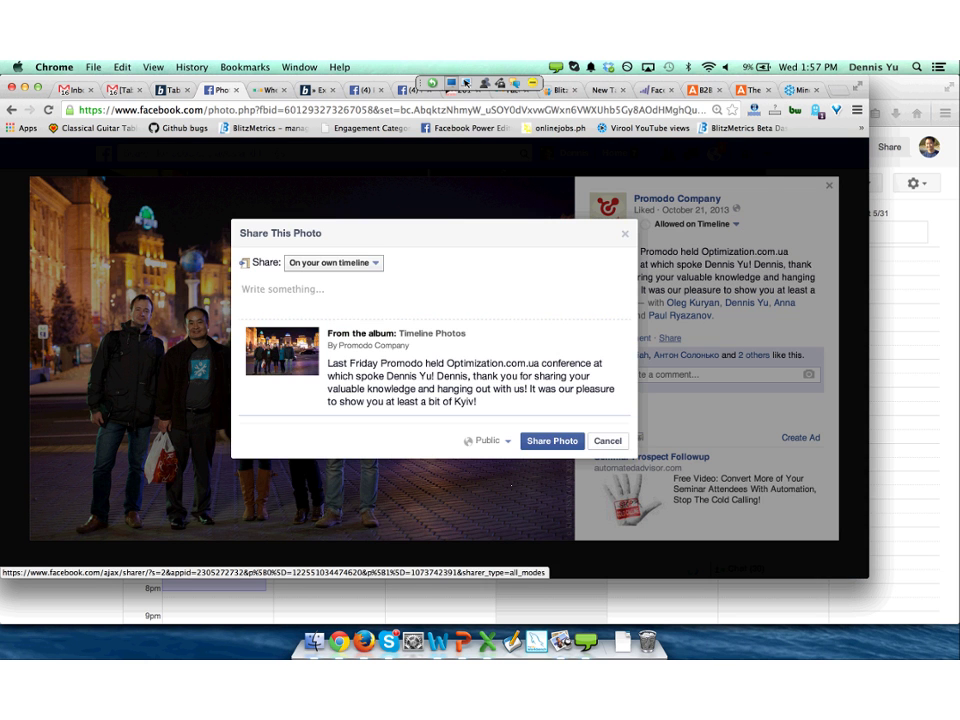
key(shift+Tab)
key(space)
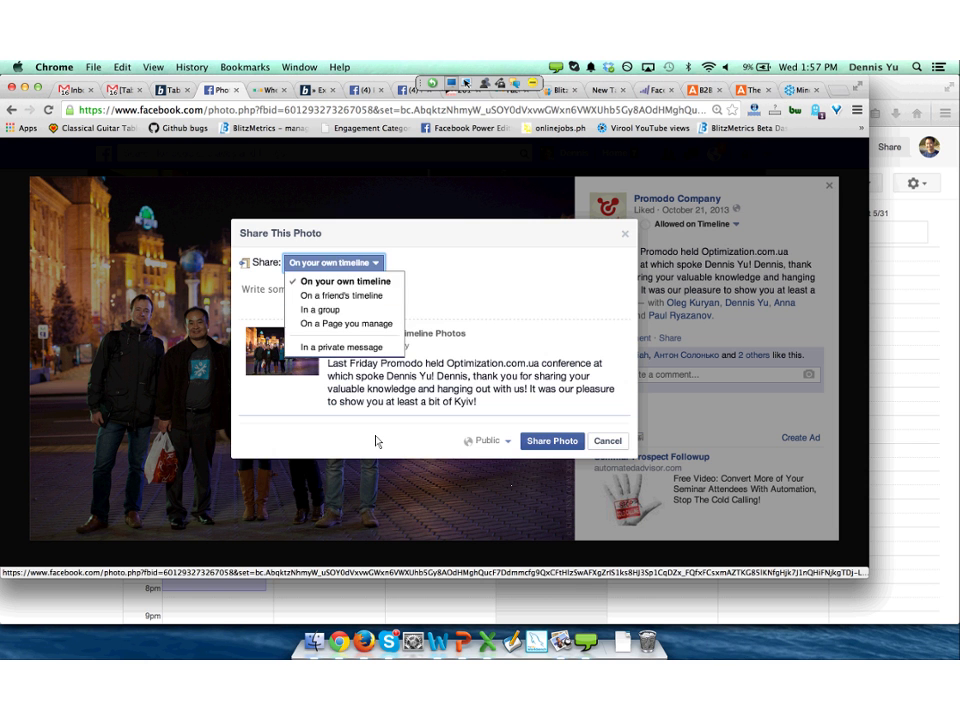
key(Down)
key(Down)
Select BlitzMetrics from the list of managed pages to post to.
key(Down)
key(Return)
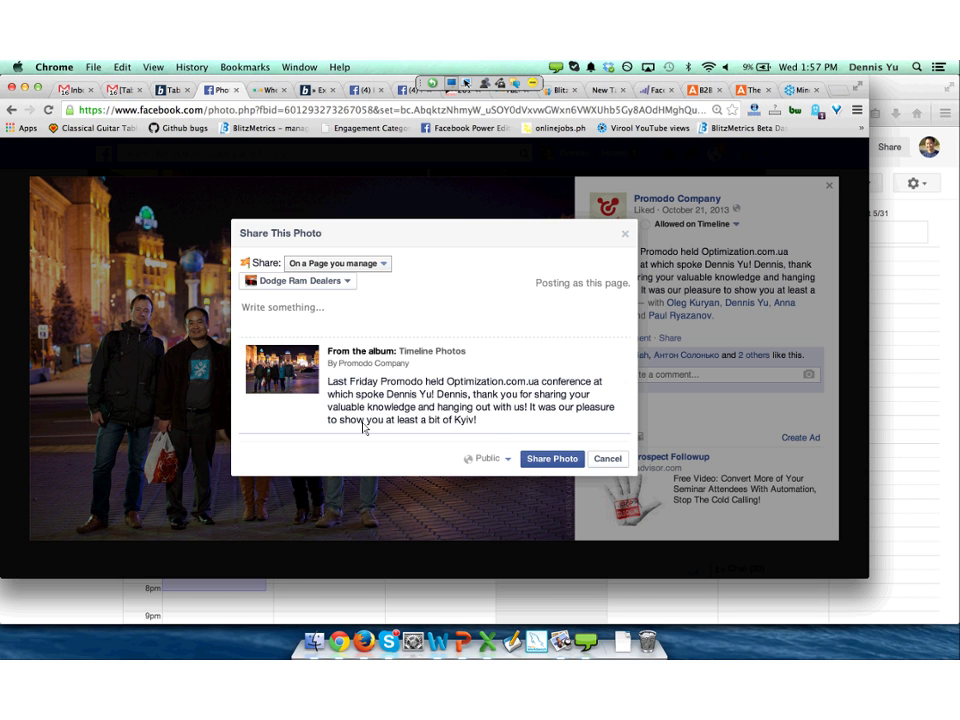
key(Tab)
key(space)
key(Down)
key(Down)
key(Down)
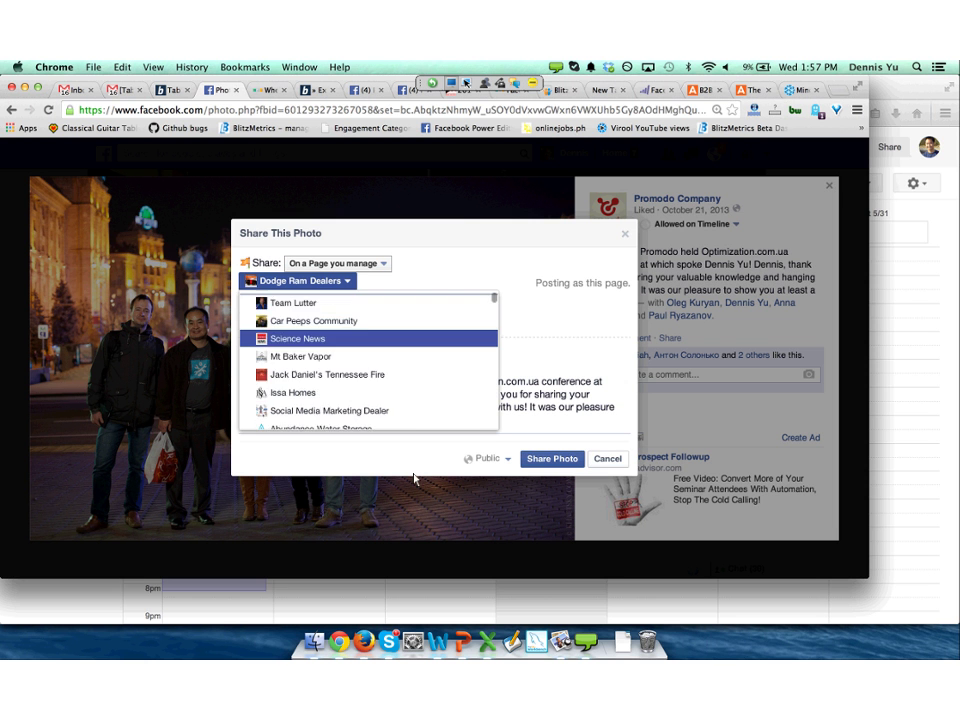
key(Down)
key(Down)
key(Down)
key(Down)
key(Down)
key(Down)
key(Down)
key(Down)
key(Down)
key(Down)
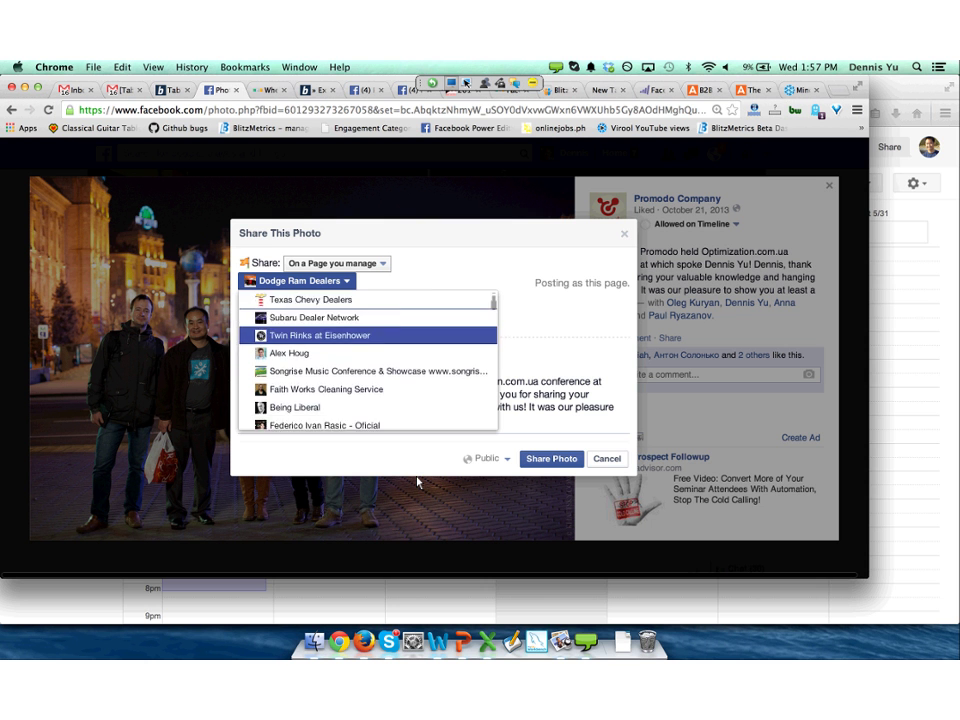
key(Down)
key(Down)
key(Down)
key(Down)
key(Down)
key(Down)
key(Down)
key(Down)
key(Down)
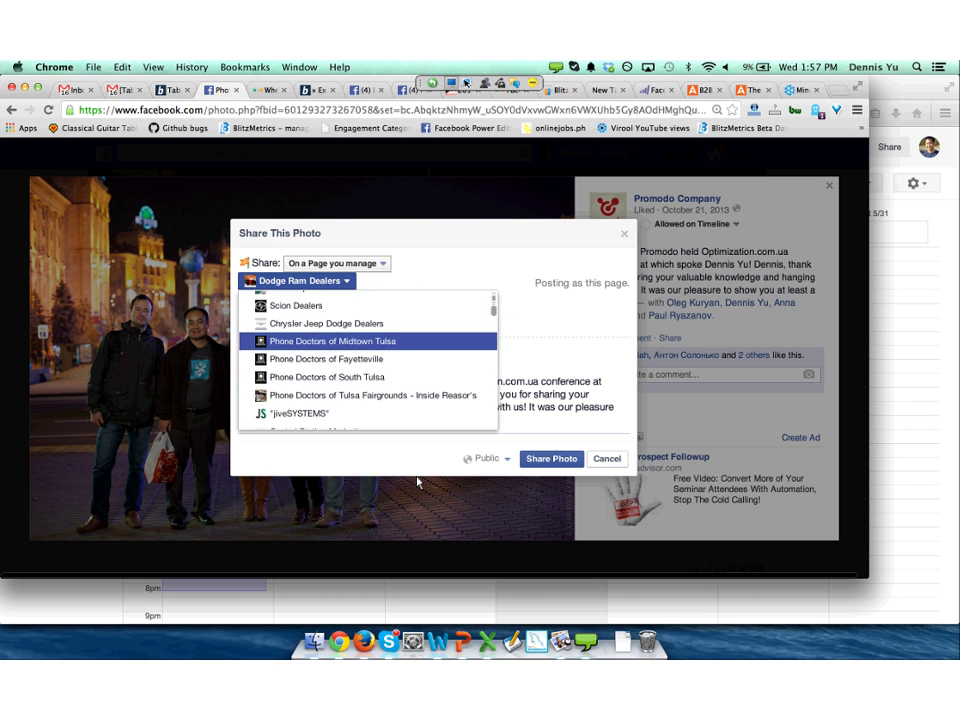
key(Down)
key(Down)
key(Down)
key(Down)
key(Down)
key(Down)
key(Down)
key(Down)
key(Down)
key(Down)
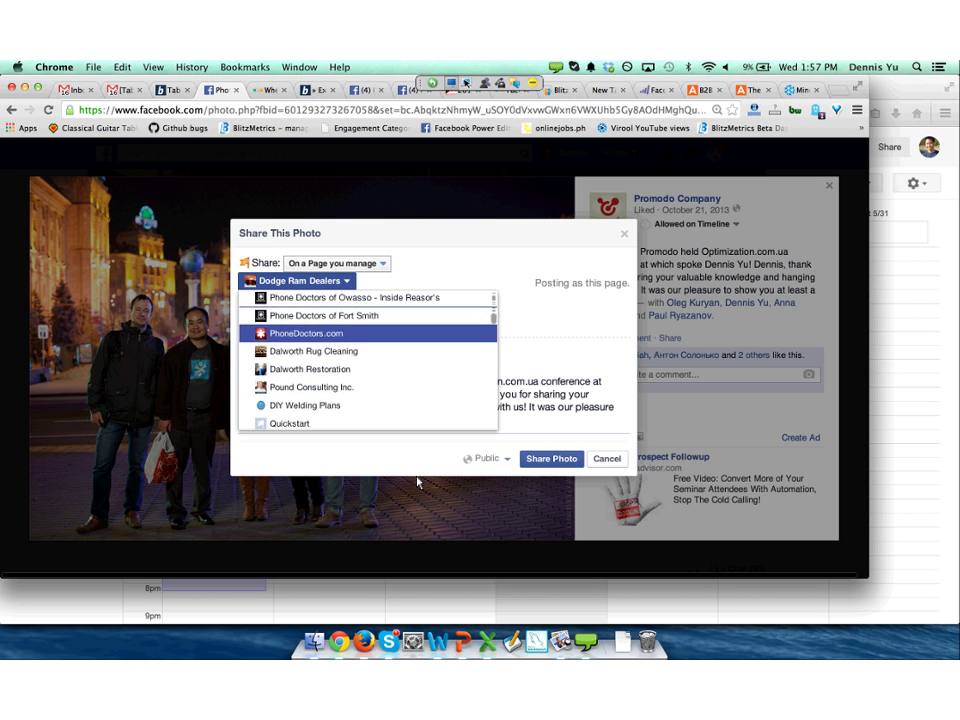
key(Down)
key(Down)
key(Down)
key(Down)
key(Down)
key(Down)
key(Down)
key(Down)
key(Down)
key(Down)
key(Down)
key(Down)
key(Down)
key(Down)
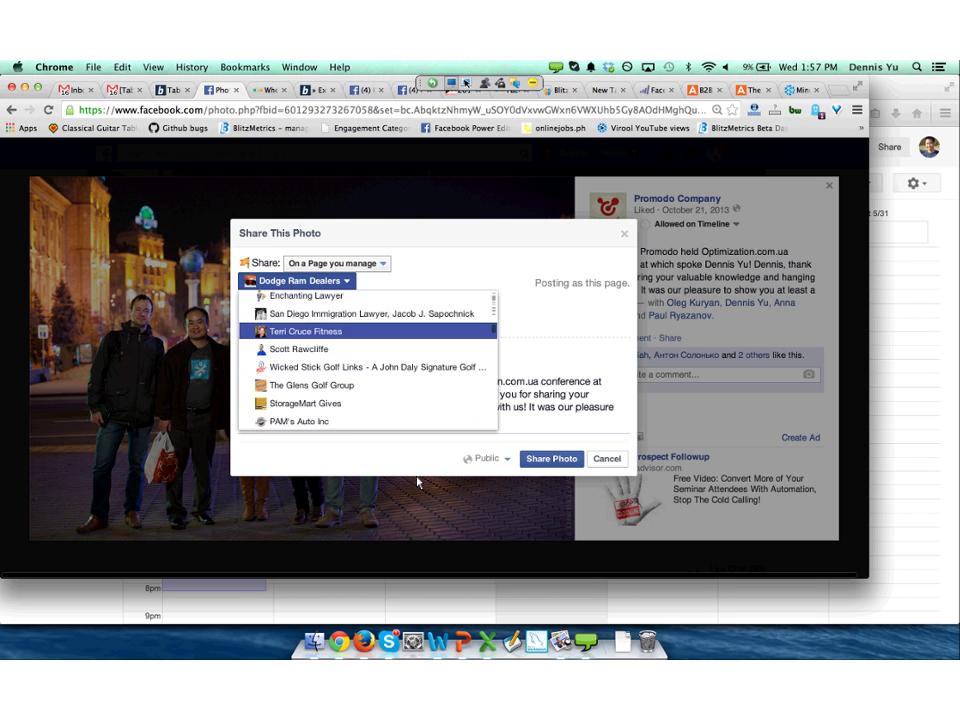
key(Down)
key(Down)
key(Down)
key(Down)
key(Down)
key(Down)
key(Down)
key(Down)
key(Down)
key(Down)
key(Down)
key(Down)
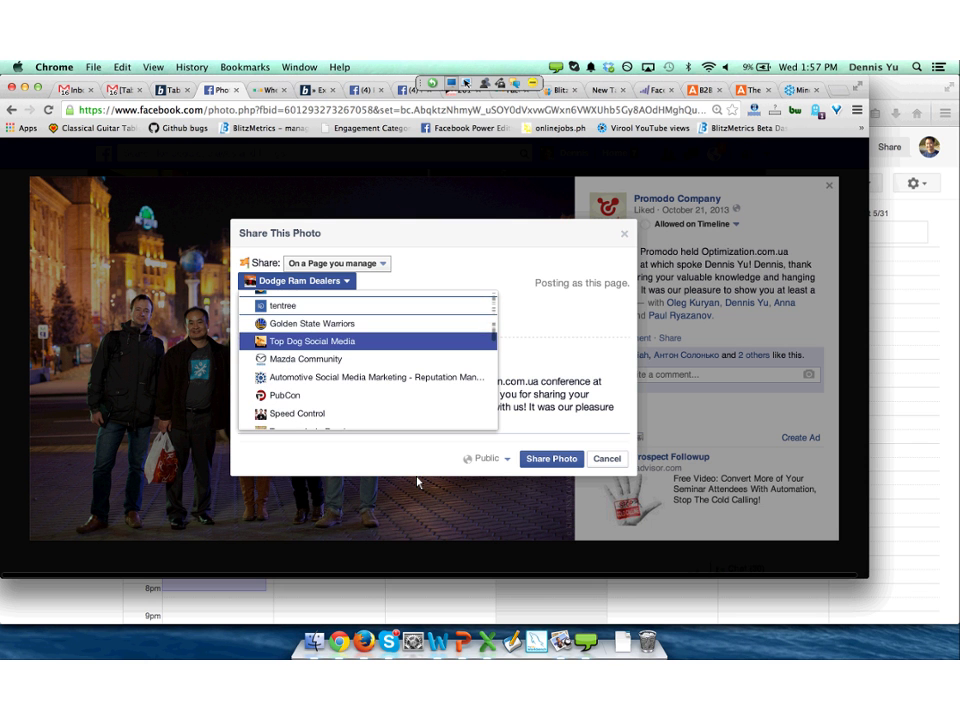
key(Up)
key(Down)
key(Down)
key(Down)
key(Down)
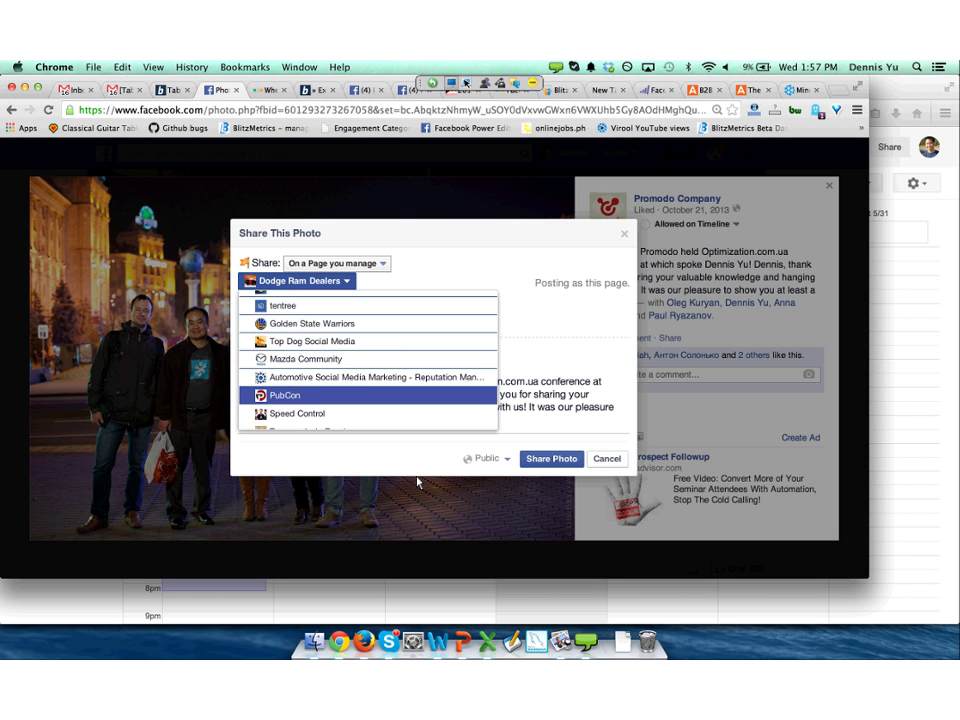
key(Down)
key(Down)
key(Down)
key(Down)
key(Down)
key(Down)
key(Down)
key(Down)
key(Down)
key(Down)
key(Down)
key(Down)
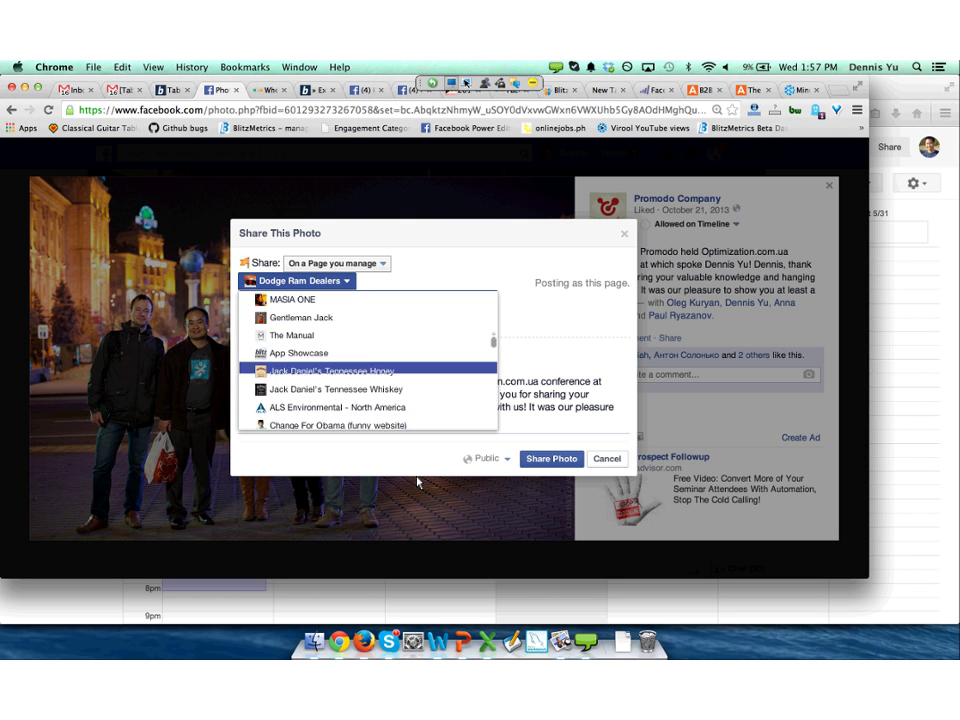
key(Down)
key(Down)
key(Down)
key(Down)
key(Down)
key(Down)
key(Down)
key(Down)
key(Down)
key(Down)
key(Down)
key(Down)
key(Down)
key(Down)
key(Down)
key(Down)
key(Down)
key(Down)
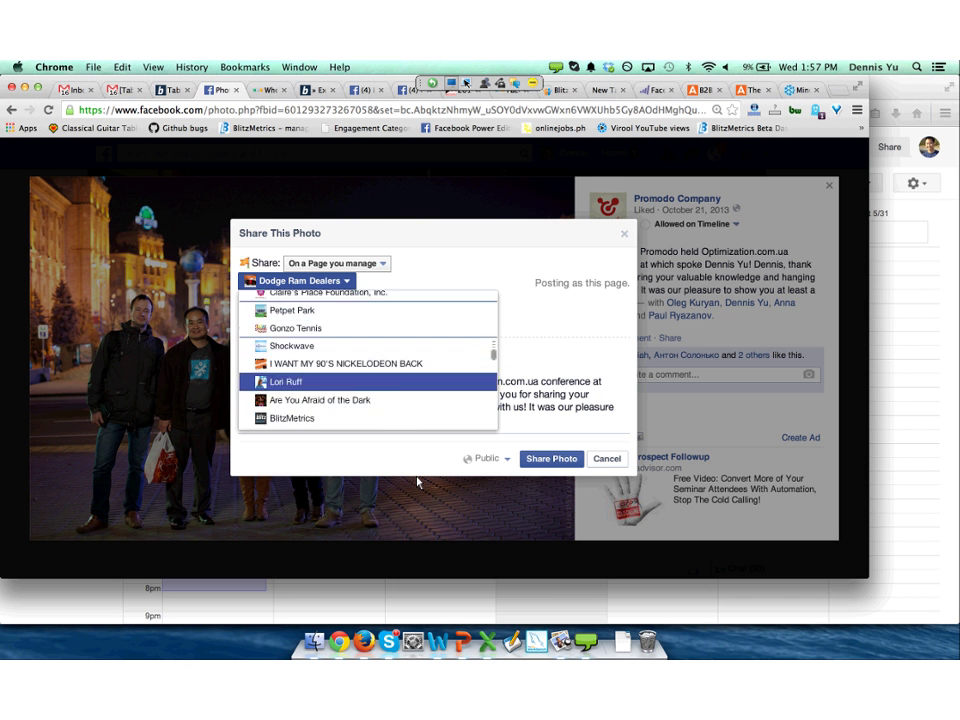
key(Up)
key(Up)
key(Up)
key(Return)
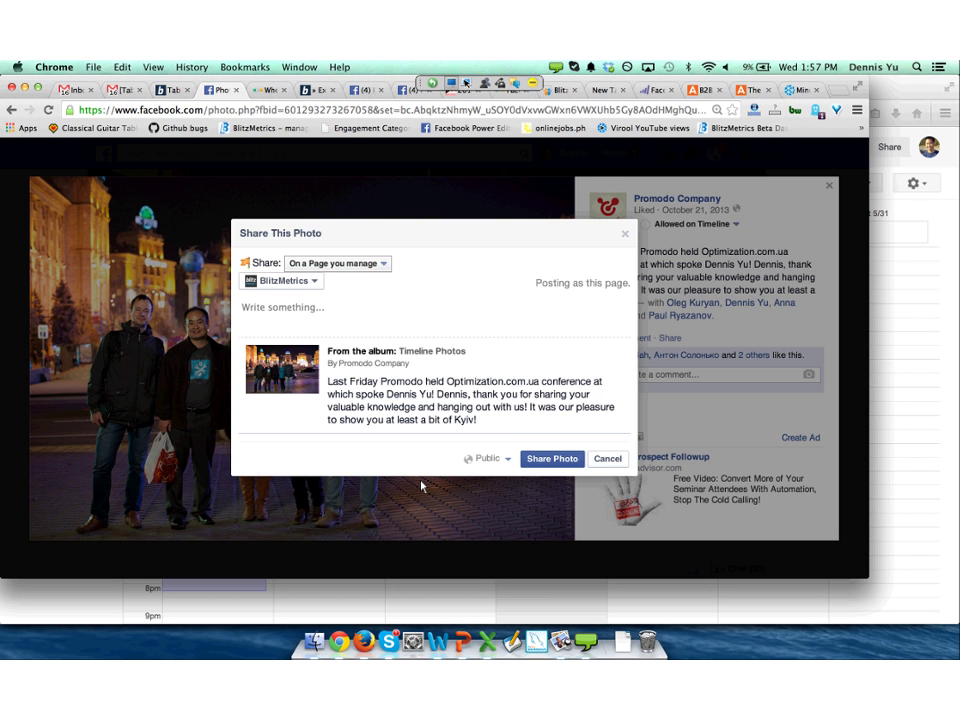
Post the photo captioned 'Good times with our friends at Promodo Company in Kiev.' and close the viewer.
text(Good times)
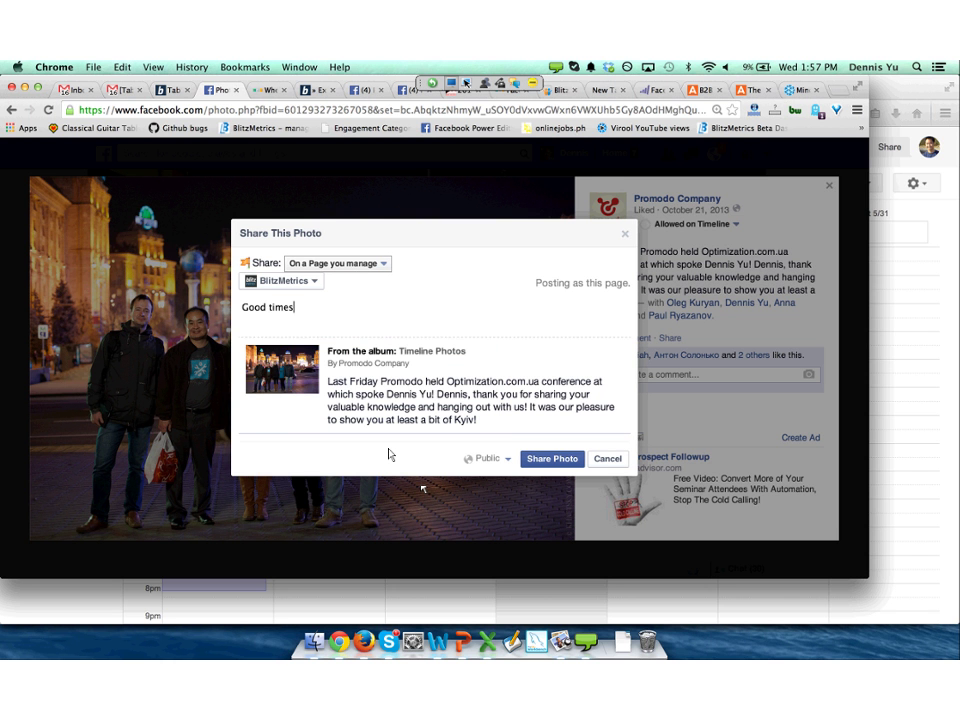
text( with our friends at @)
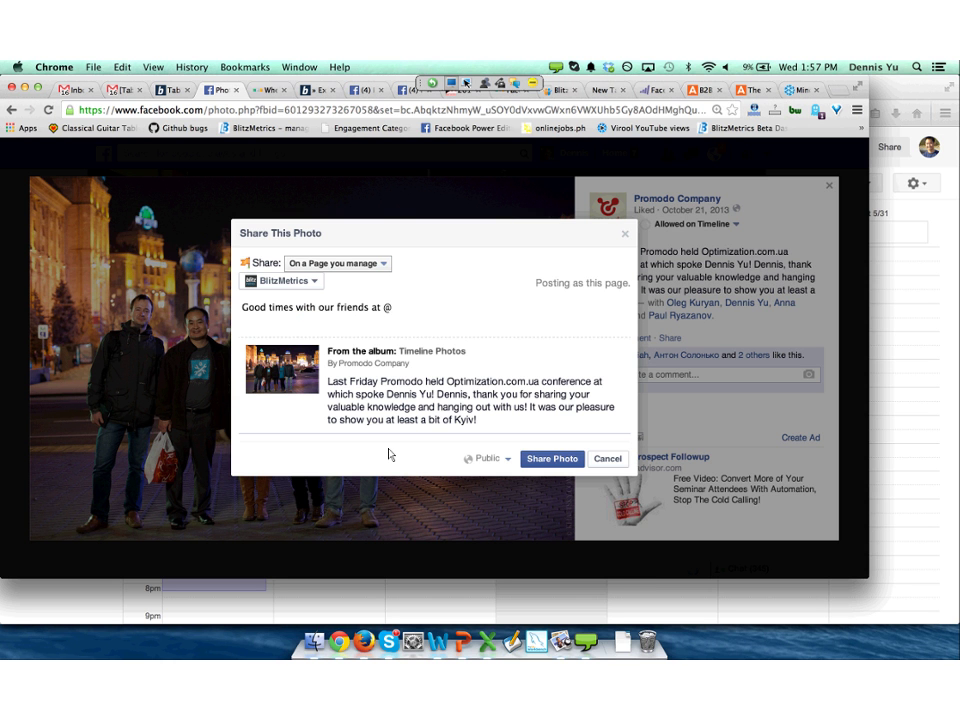
text(promo)
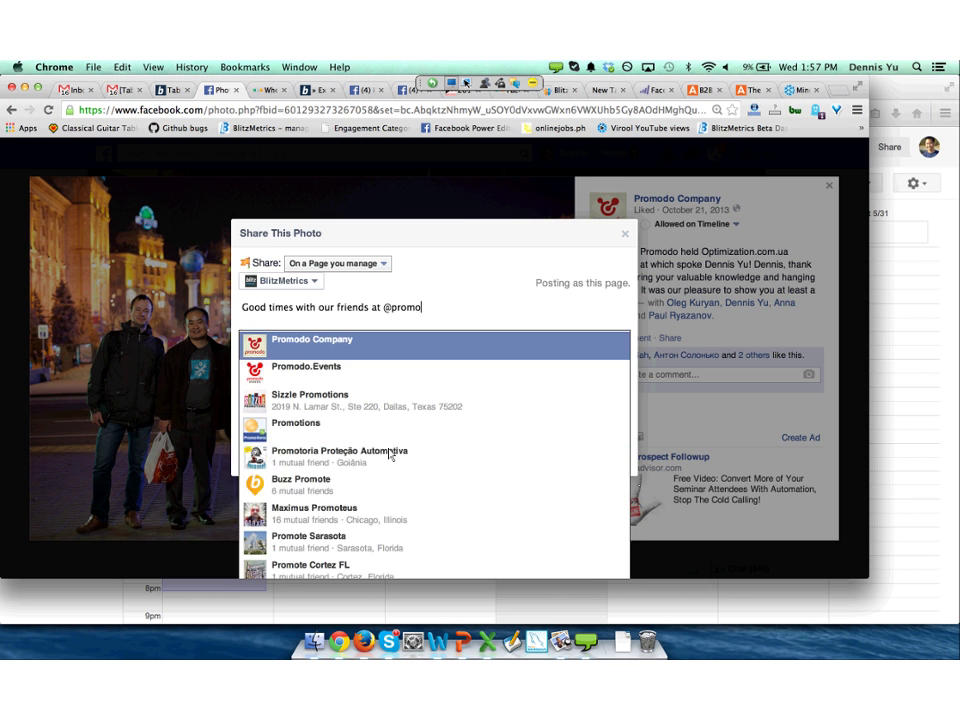
key(Return)
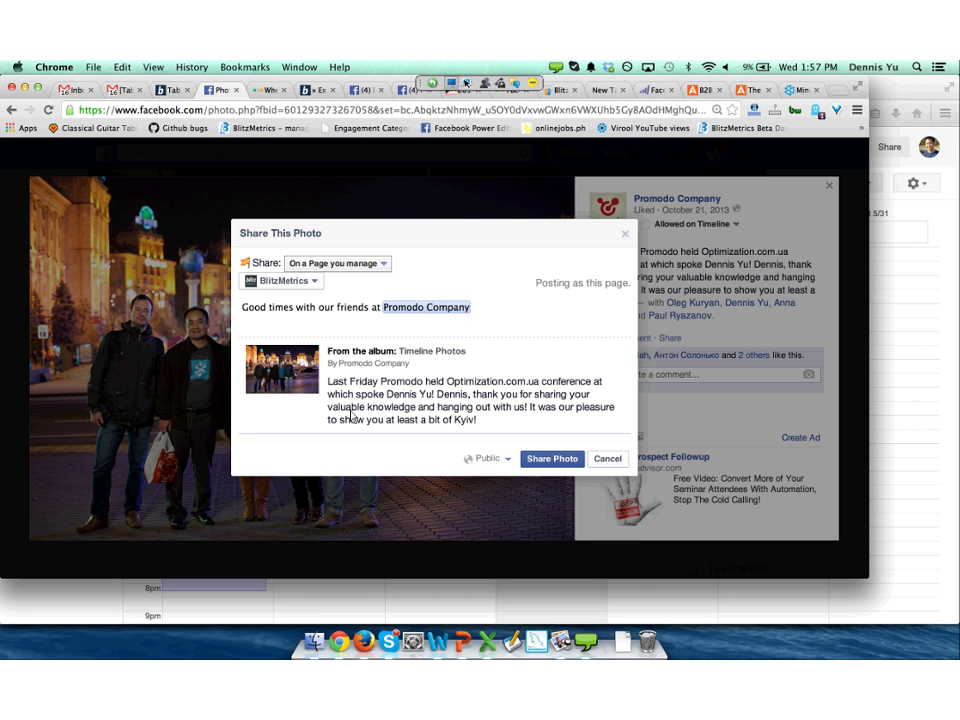
text(.)
text( in )
text(Kie)
key(Return)
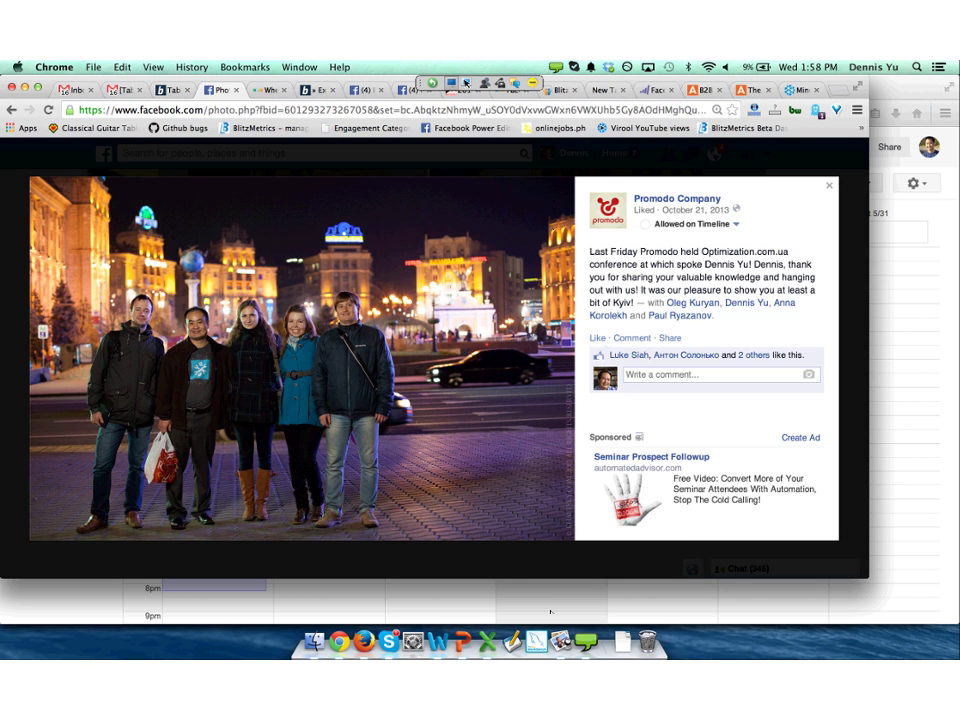
key(Escape)
Go to facebook.com/ads/create to open the ad creation tool.
text(blit)
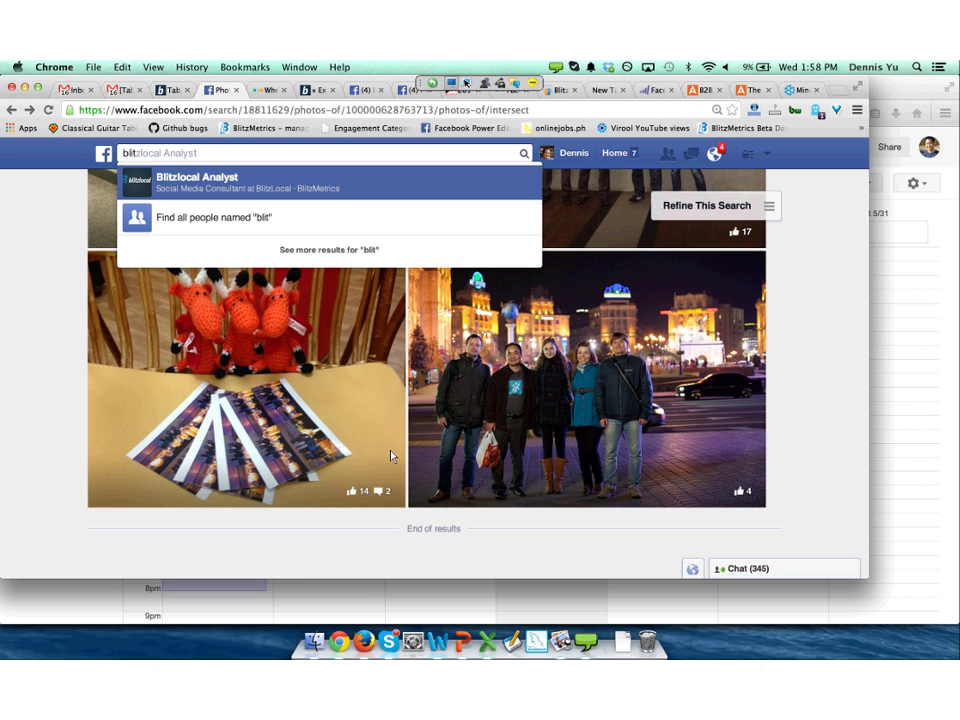
key(super+l)
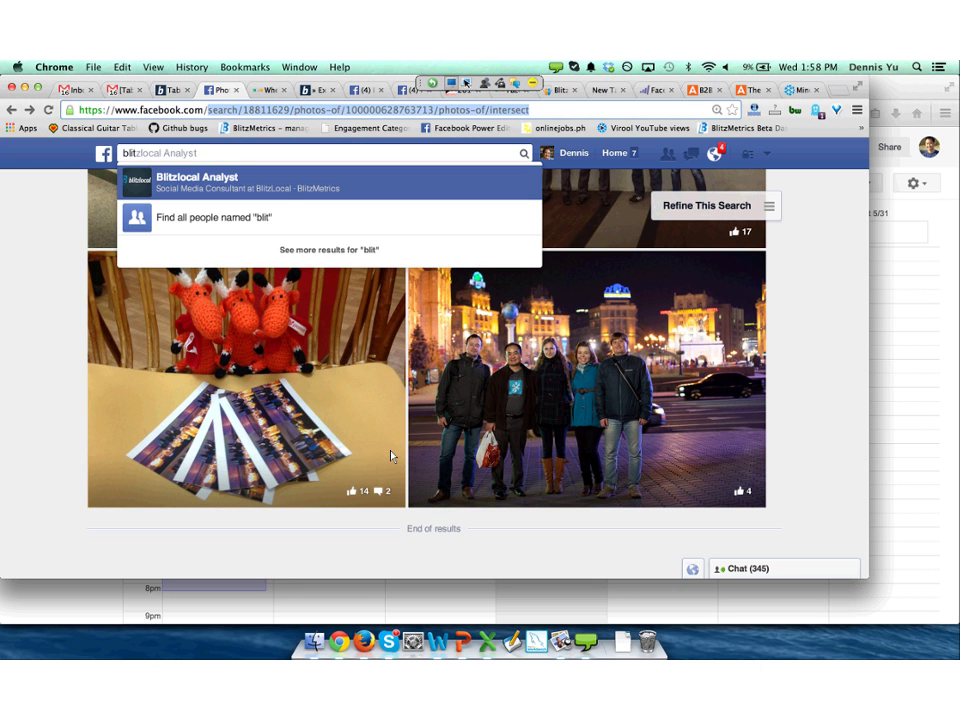
text(facebook.com/a)
key(Return)
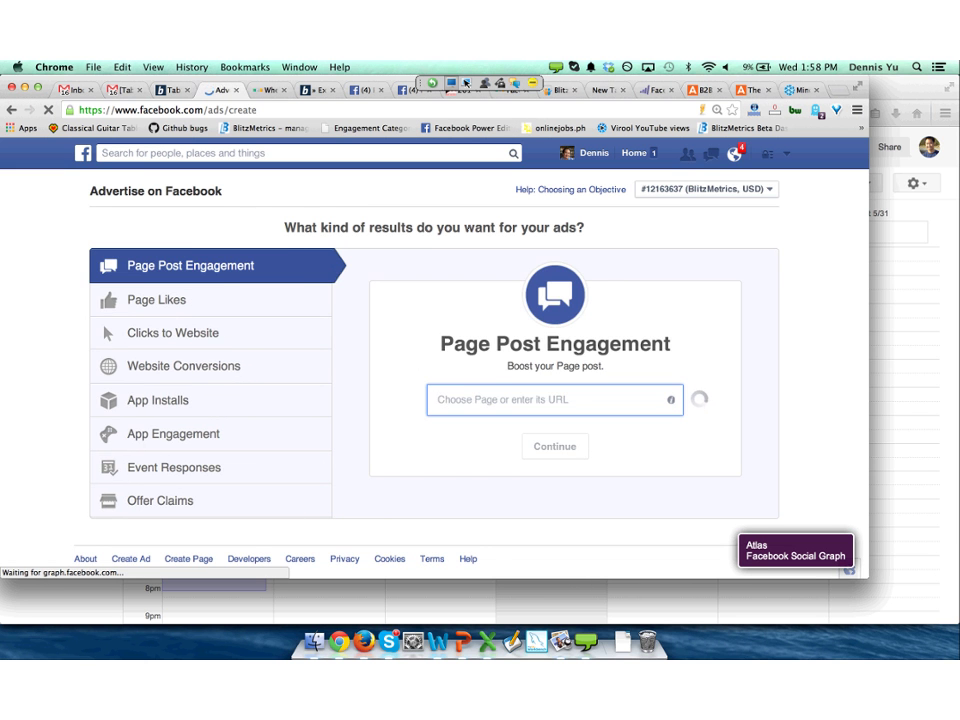
Choose the BlitzMetrics page's 'Good times' Timeline Photos post to boost and scroll to Audience.
text(blitzm)
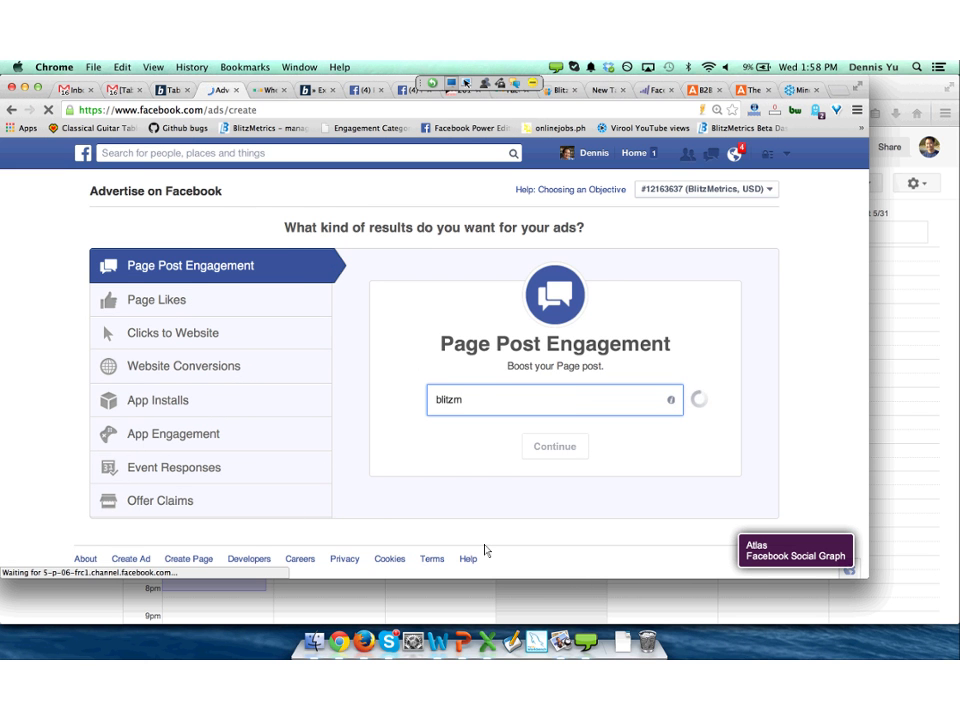
key(Return)
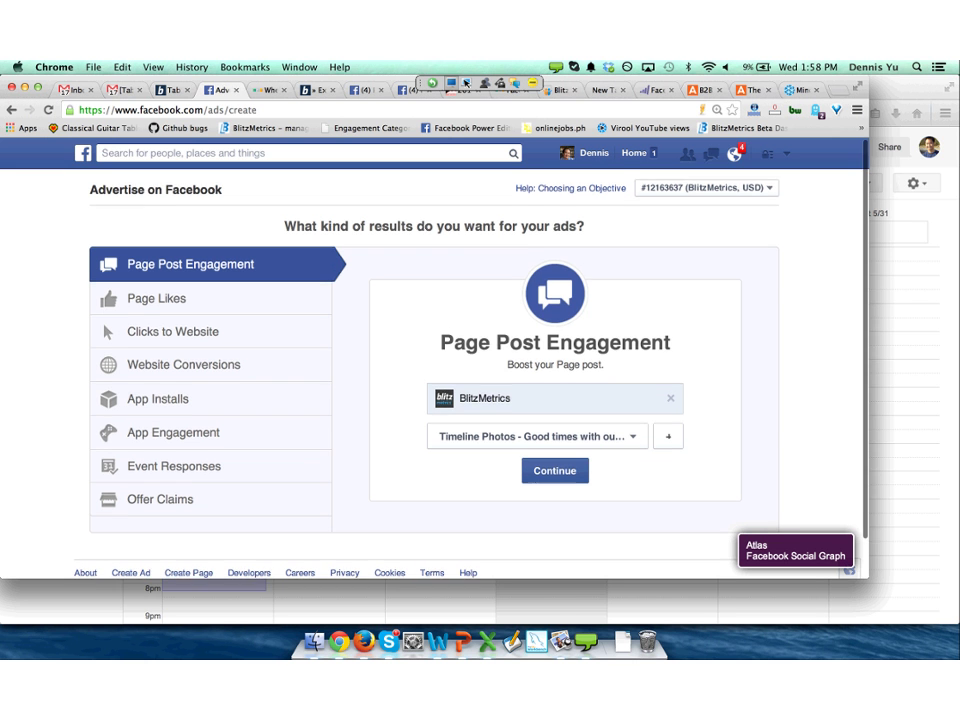
scroll(484, 549, down, 1)
click(554, 456)
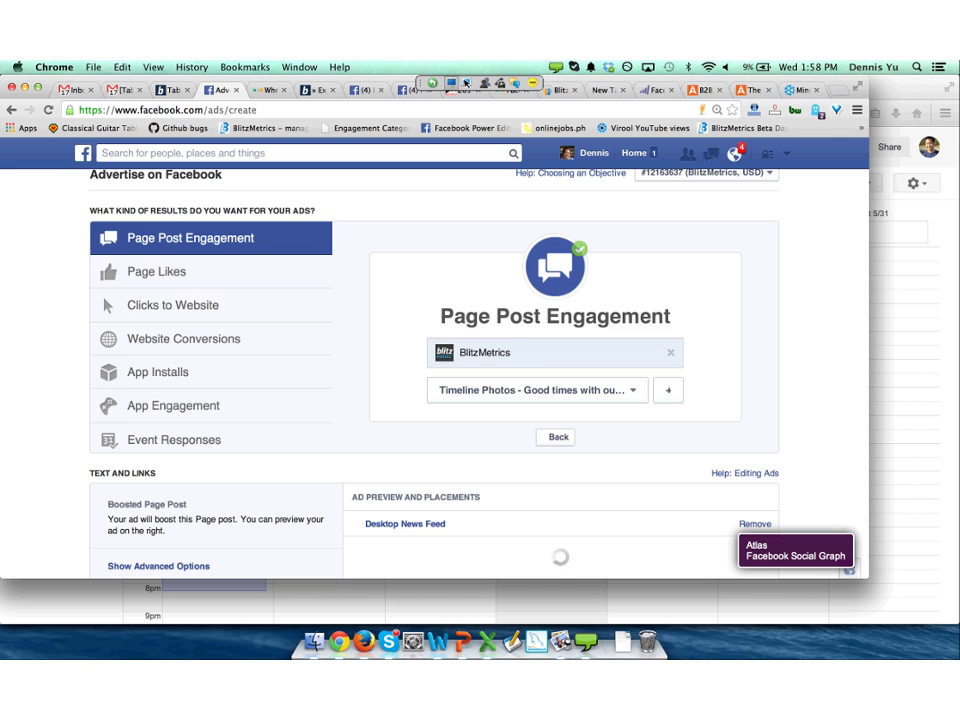
scroll(480, 400, down, 5)
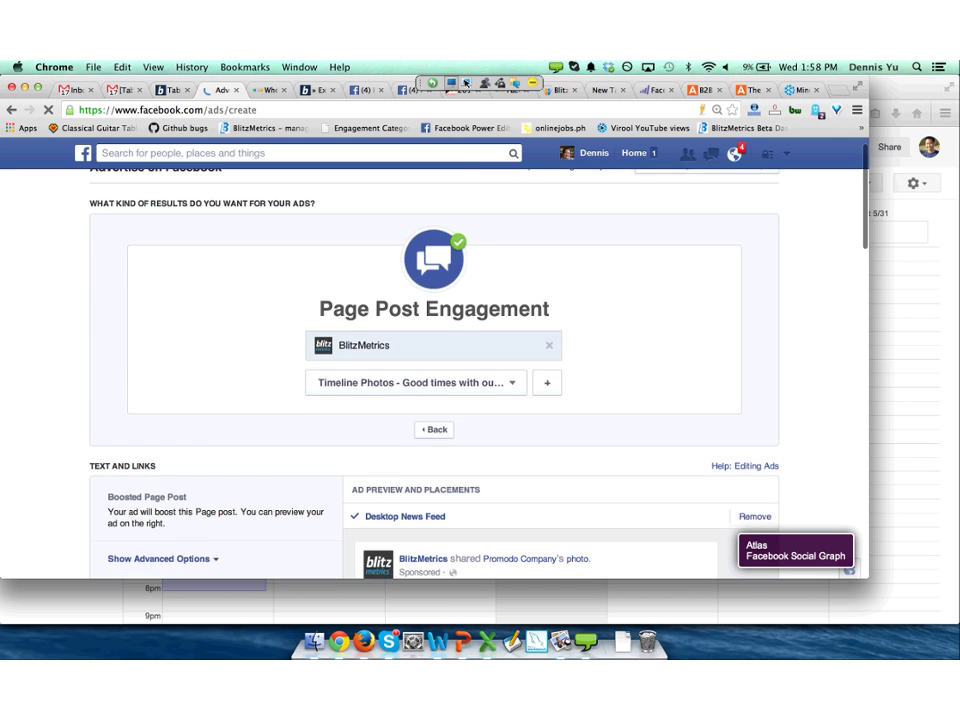
scroll(480, 370, down, 6)
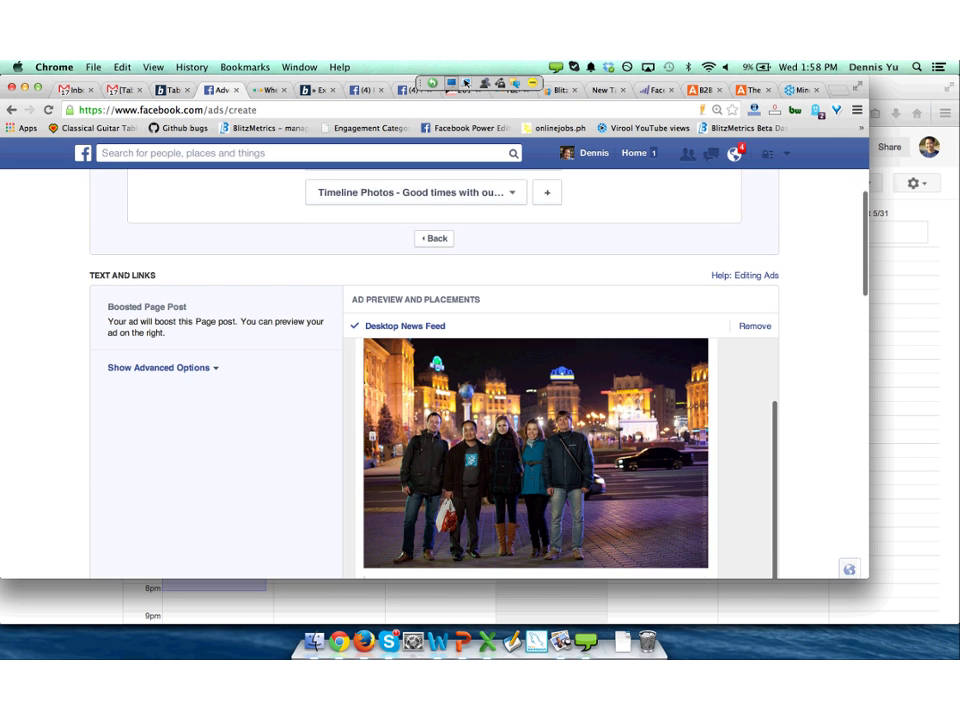
scroll(410, 474, down, 7)
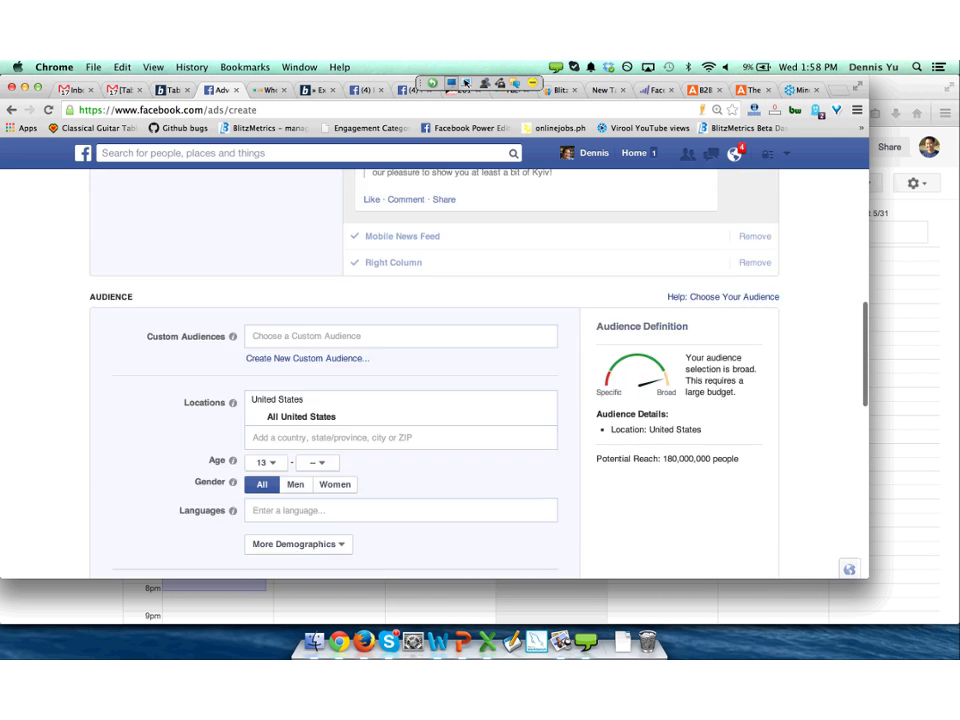
Add an Employers targeting field from More Demographics > Work.
click(298, 452)
key(Down)
key(Down)
key(Down)
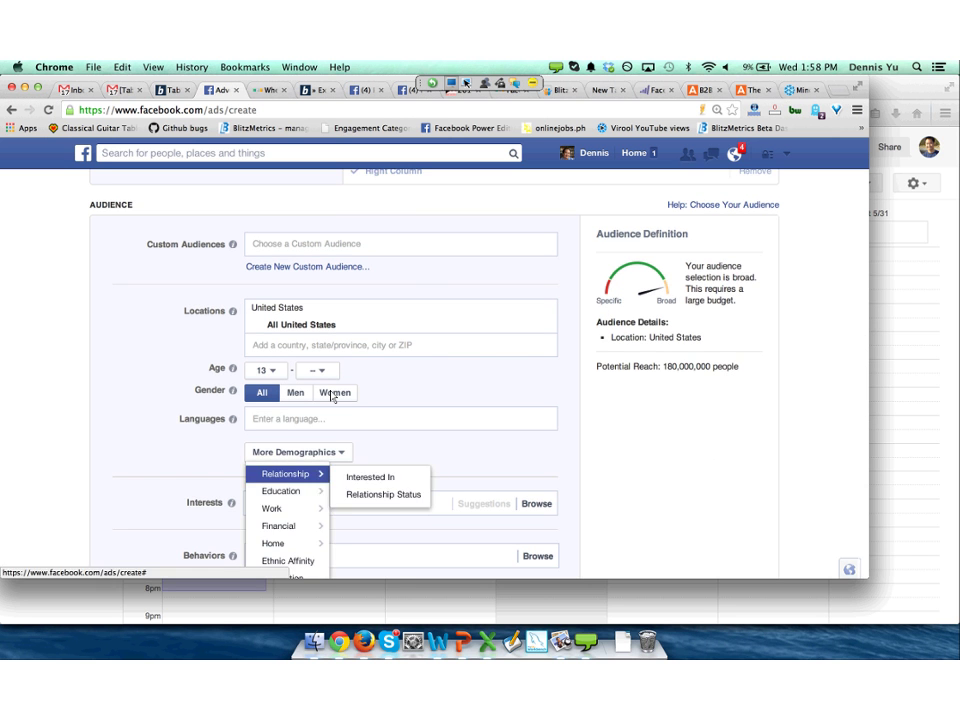
key(Down)
key(Down)
key(Down)
key(Down)
key(Down)
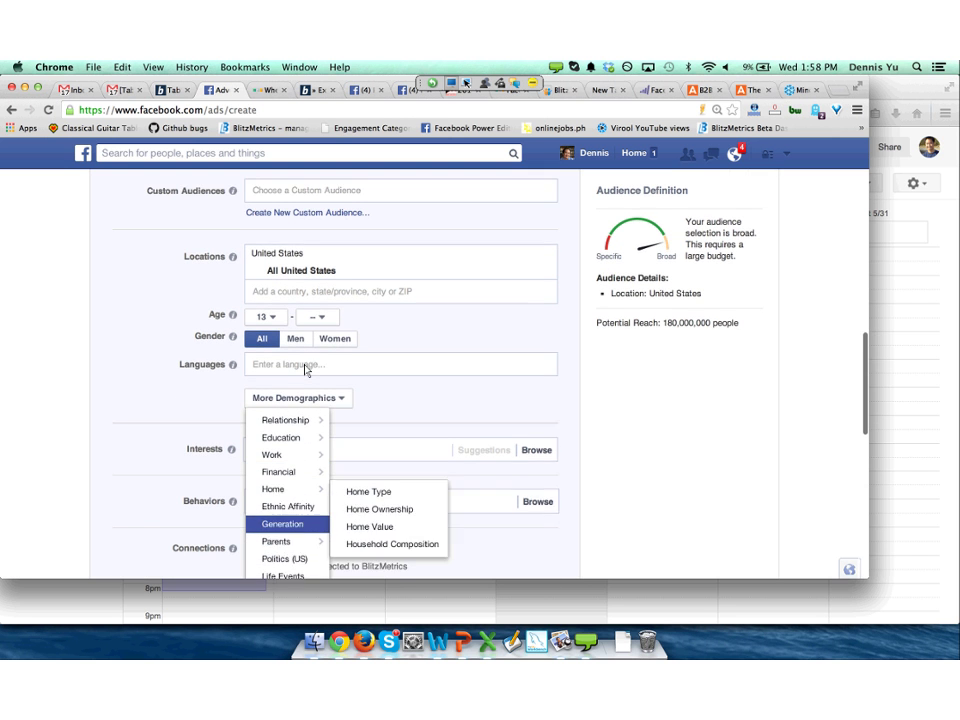
key(Up)
key(Up)
key(Up)
key(Up)
key(Up)
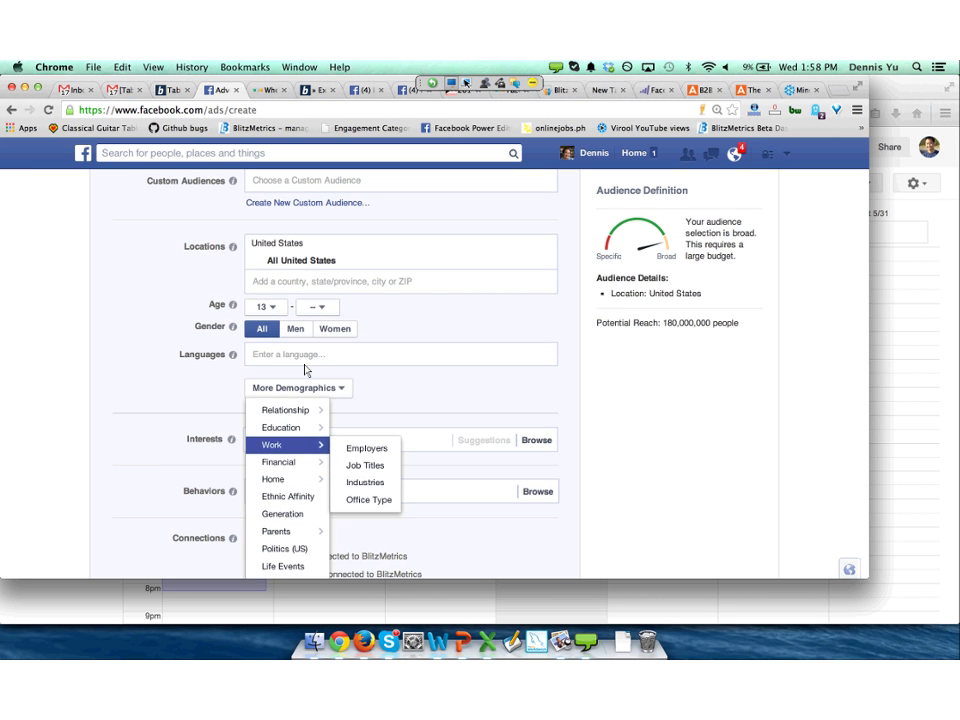
key(Right)
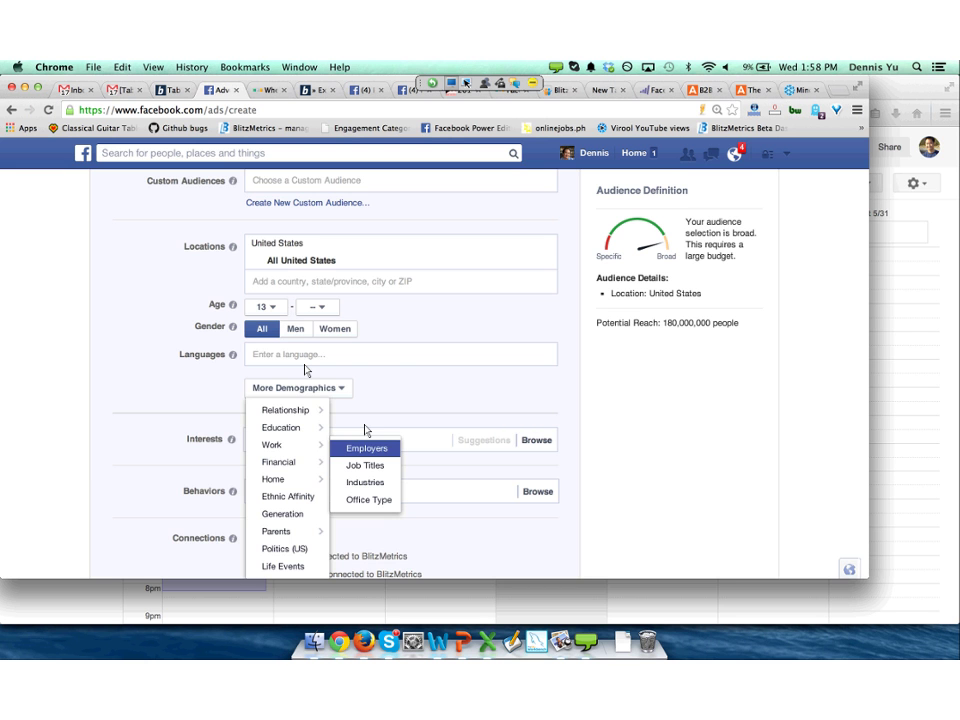
key(Return)
scroll(364, 430, down, 2)
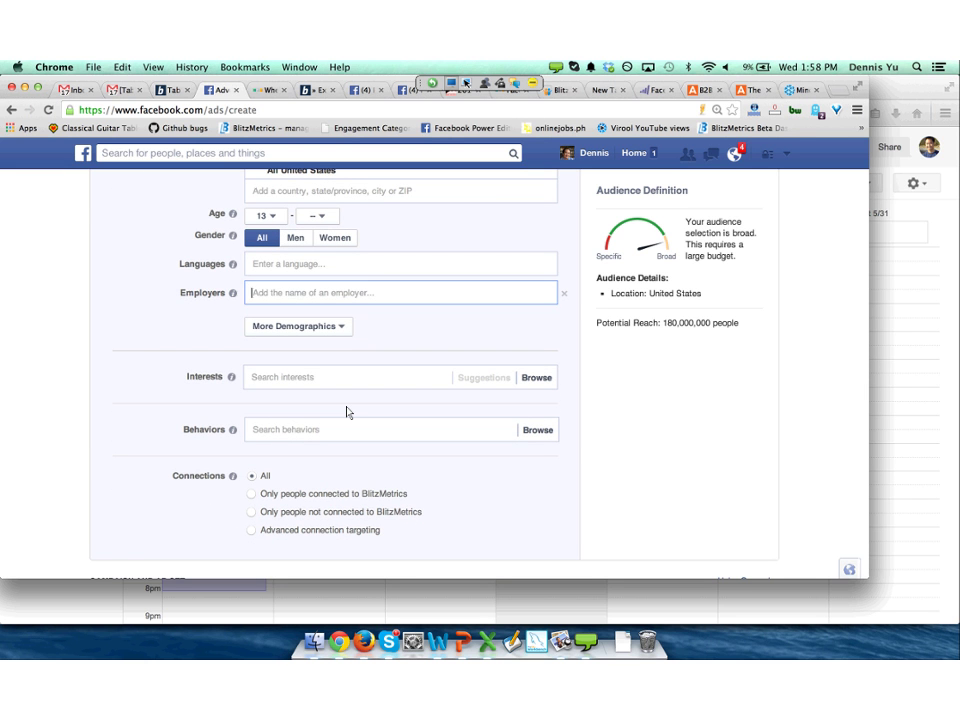
Target Harvard Business Review as an employer by searching 'business'.
text(busines)
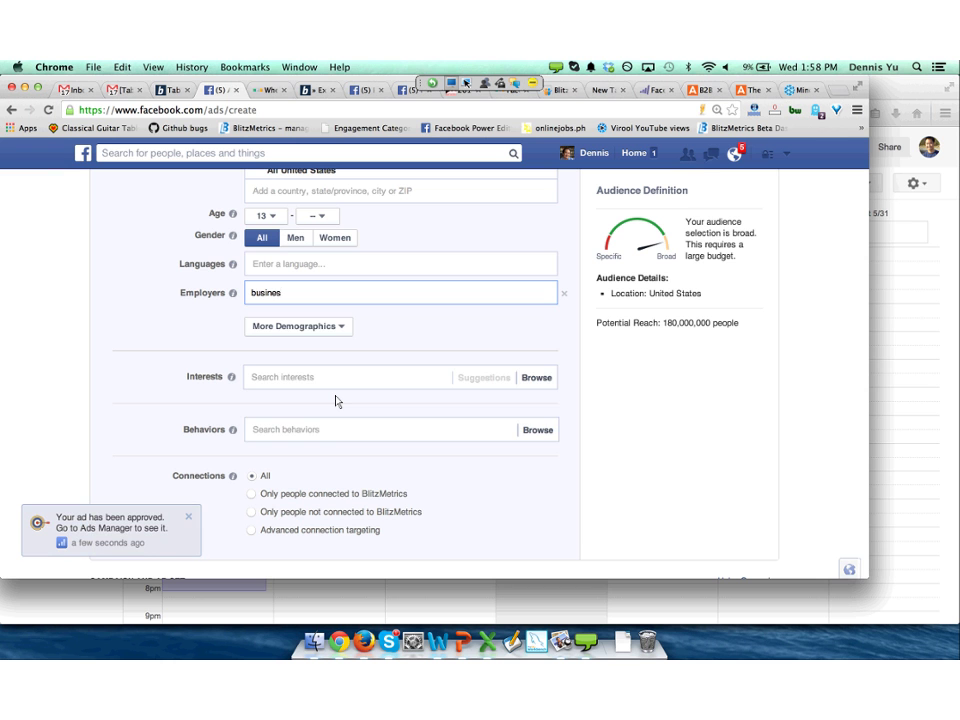
text(s2)
key(BackSpace)
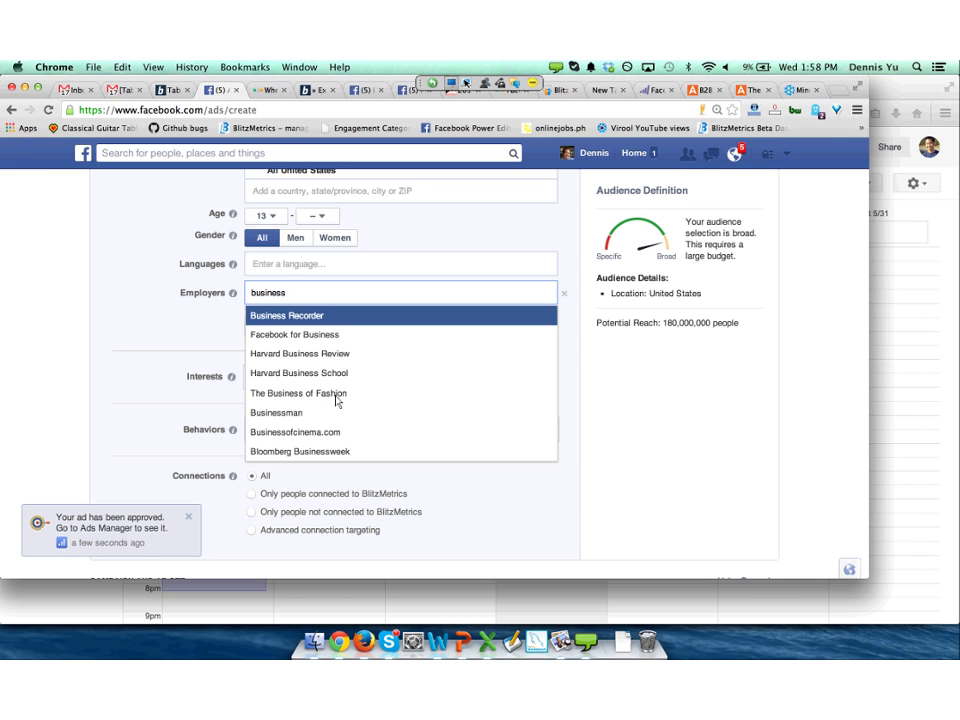
key(Down)
key(Down)
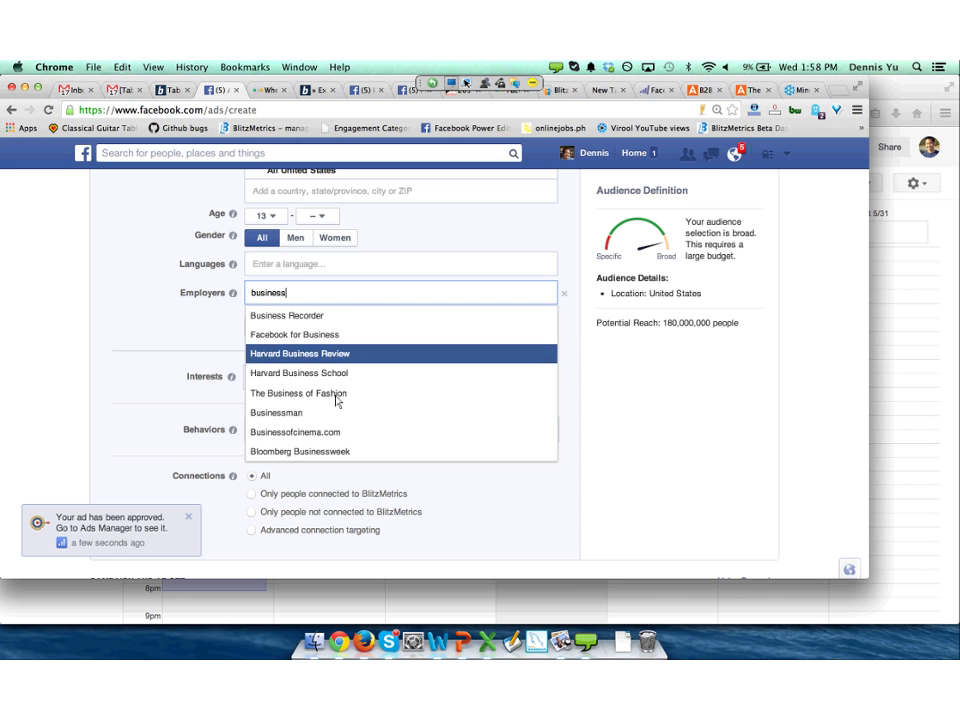
key(Return)
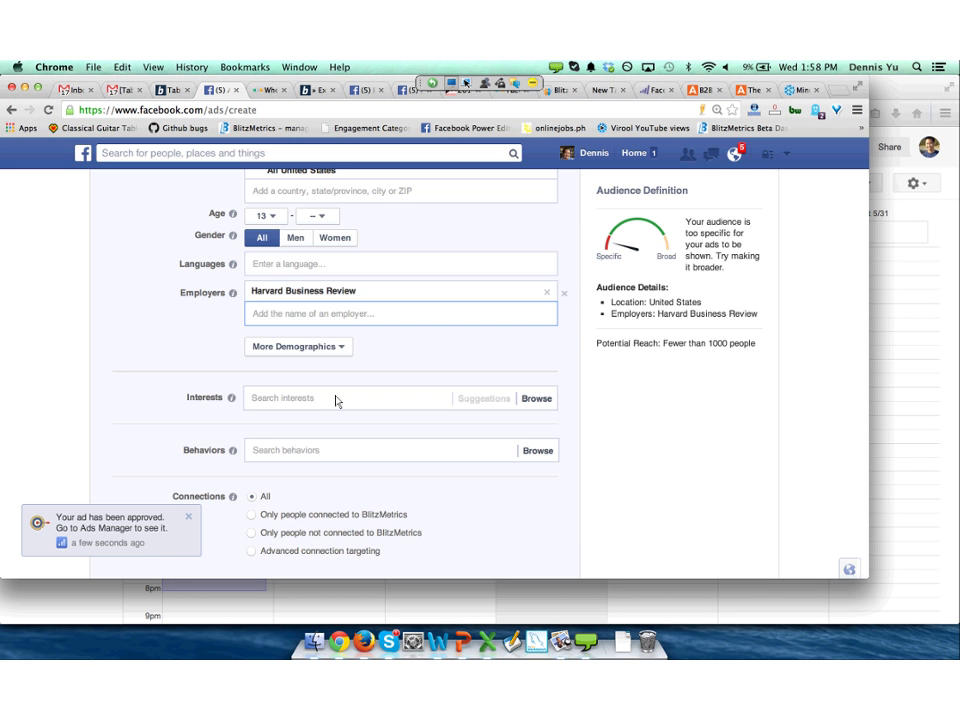
key(super+t)
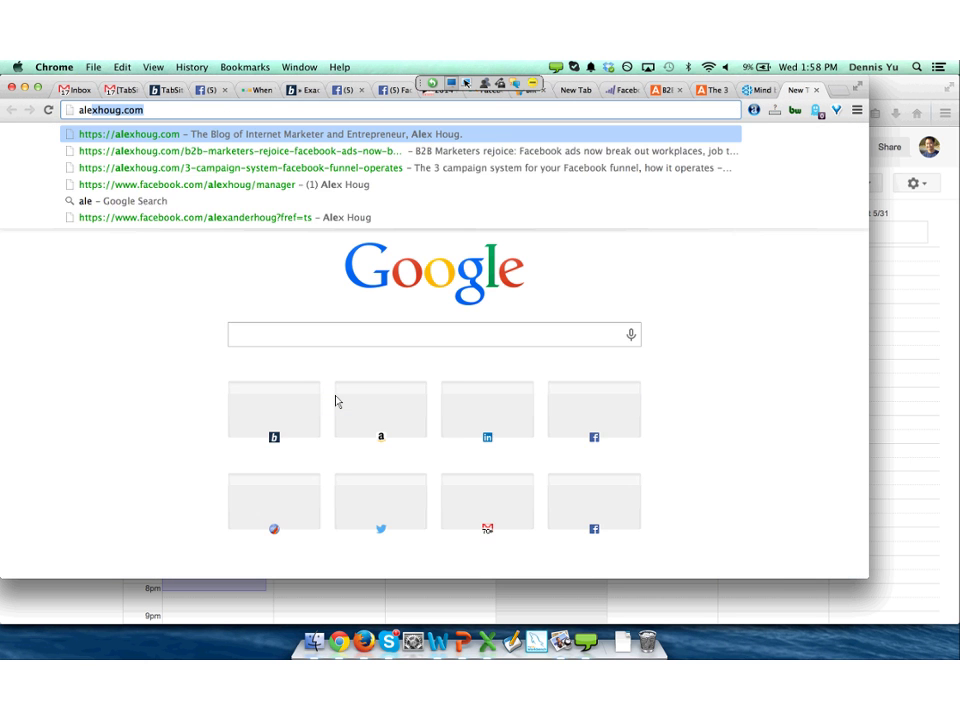
key(Return)
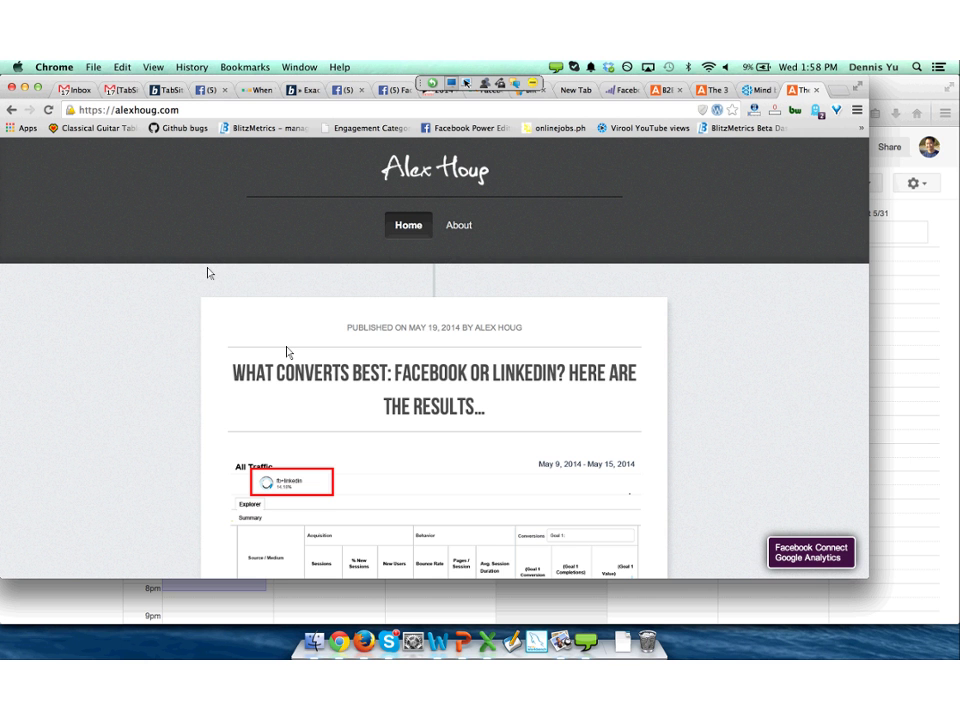
key(super+t)
text(sea)
key(Return)
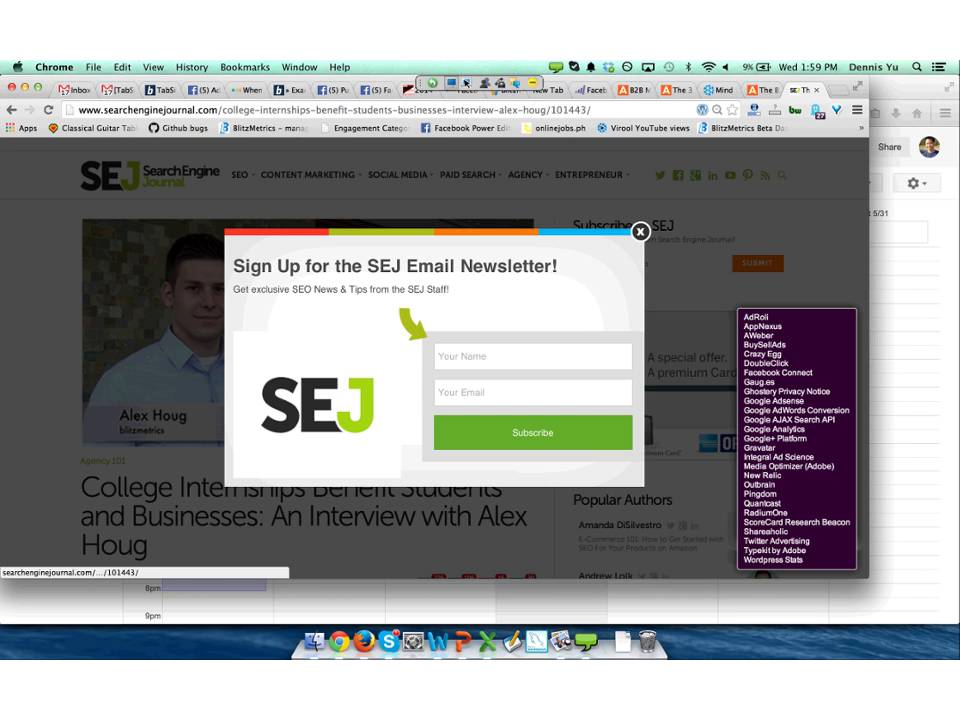
key(Escape)
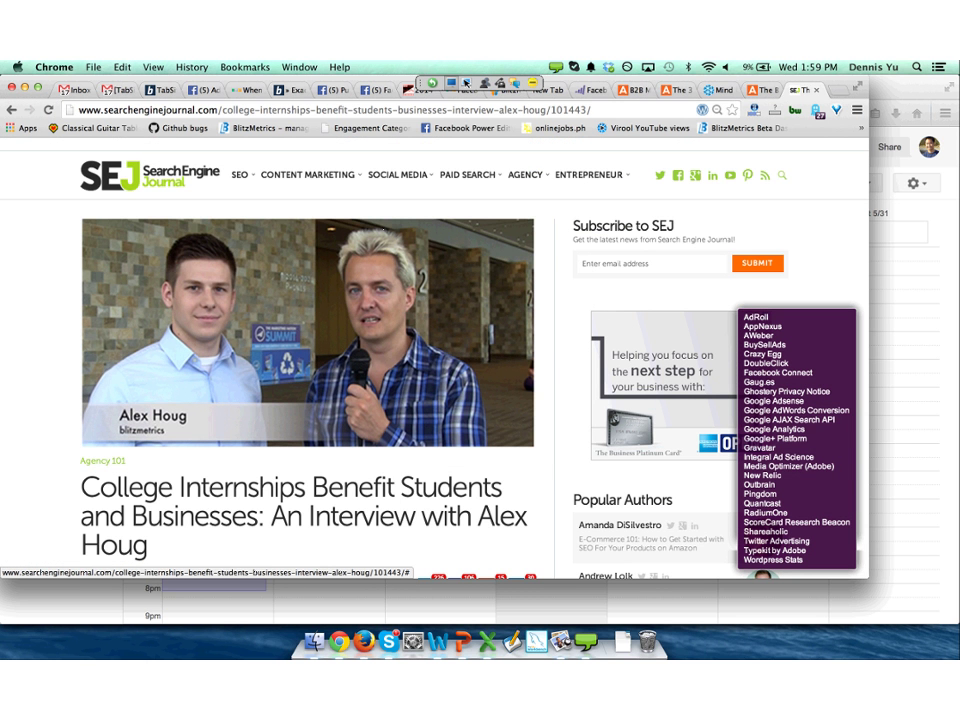
Open the Tweak Your Biz article on the 20-year-old CEO, then head to Facebook.
key(super+t)
text(20)
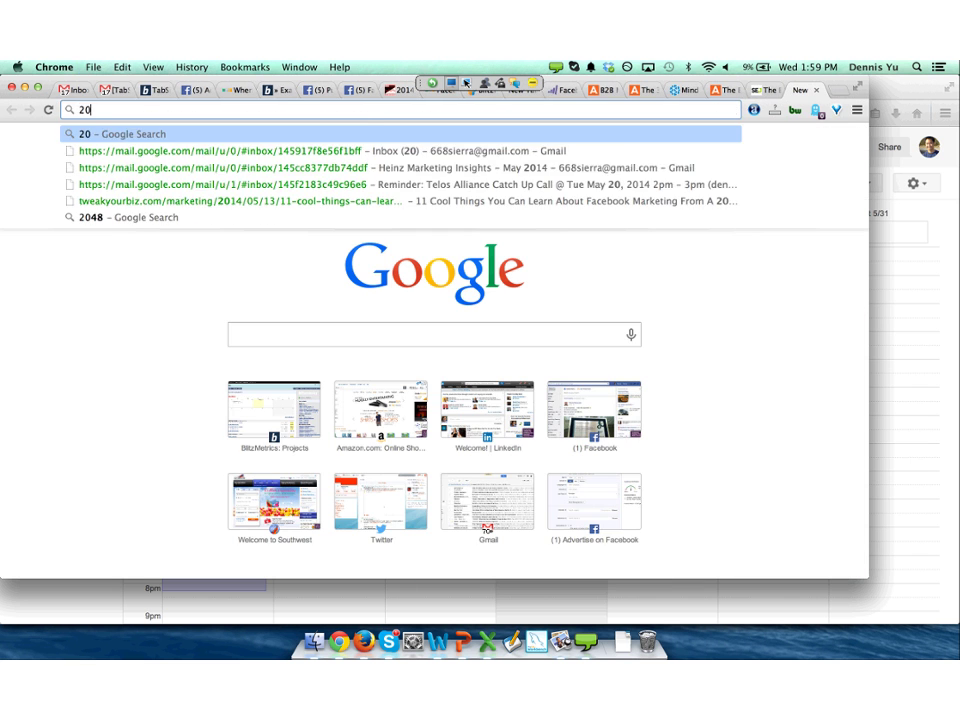
key(Down)
key(Down)
key(Down)
key(Down)
key(Return)
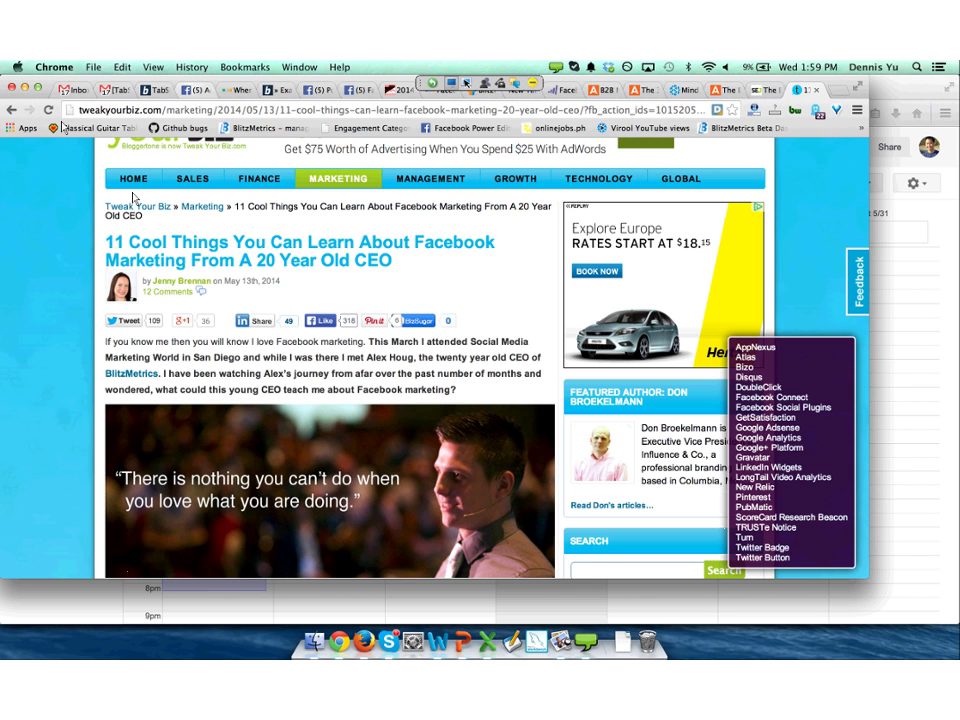
key(super+t)
text(f)
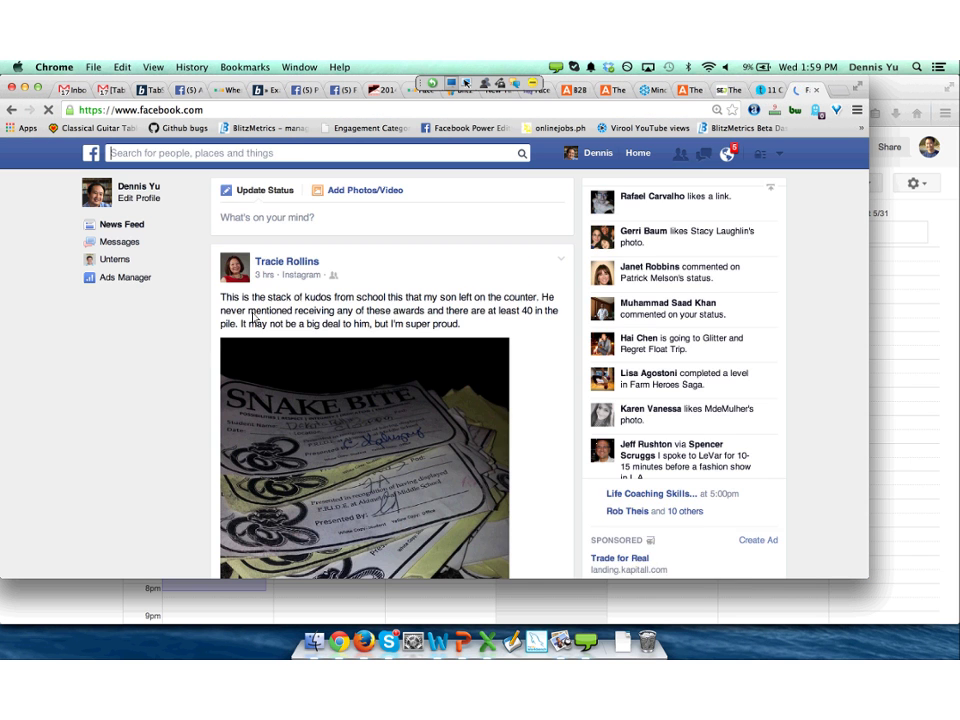
Search for a friend's profile and open the Golden State Warriors page from their Sports section.
text(aa)
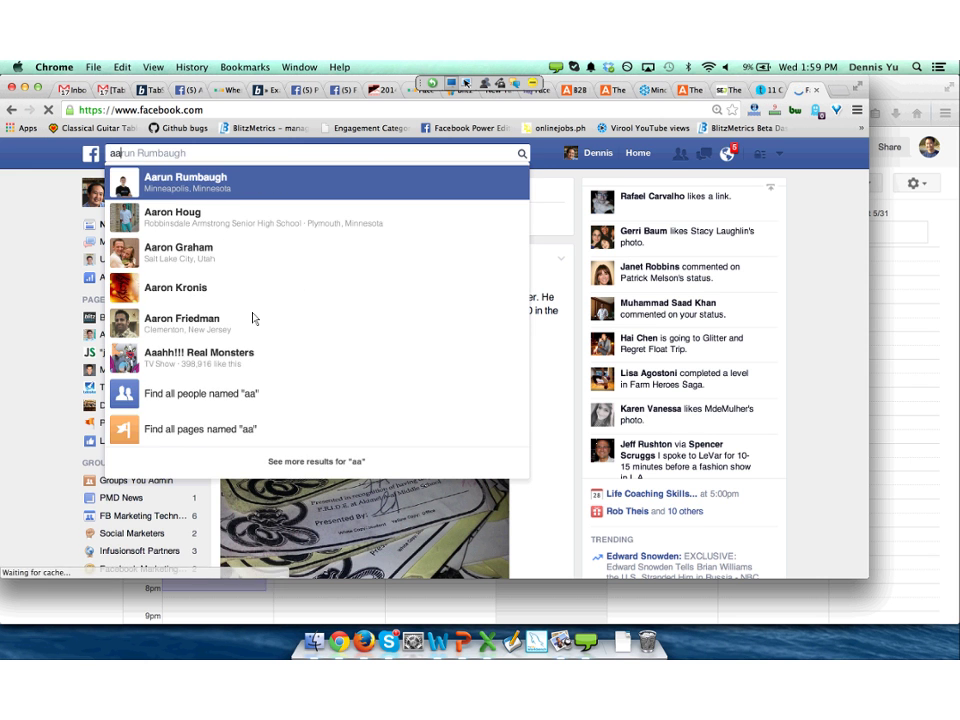
text(ru)
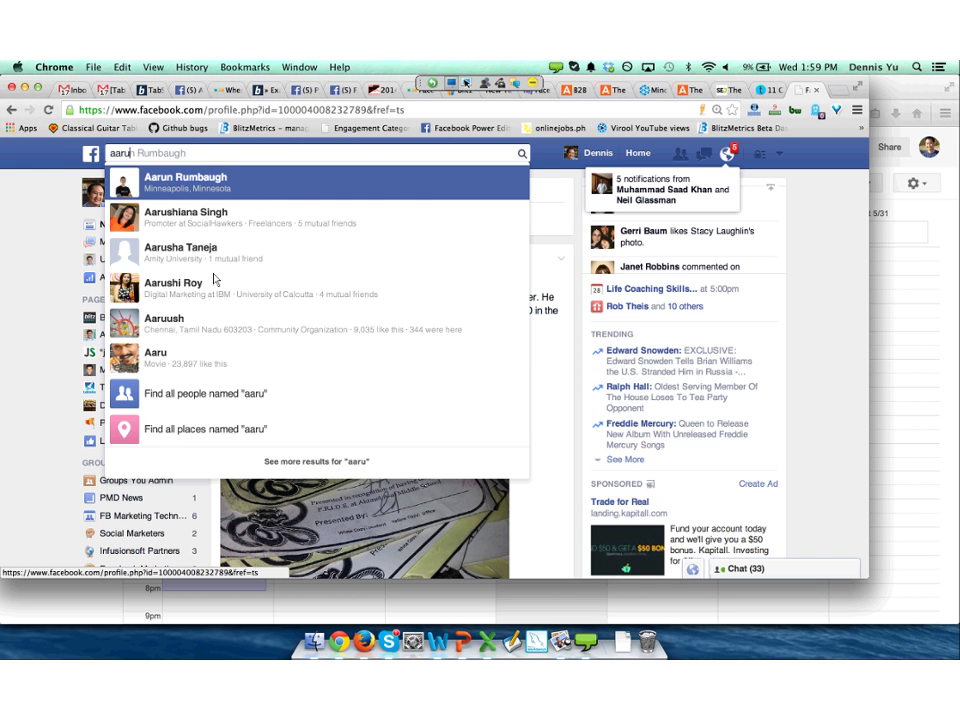
key(Return)
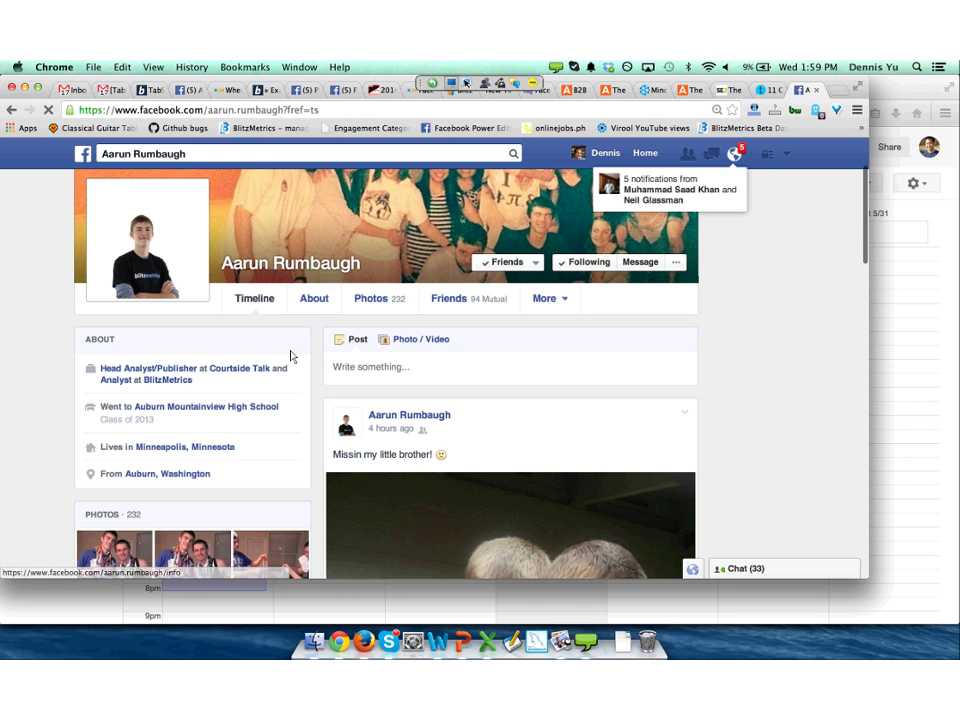
scroll(291, 356, down, 2)
scroll(291, 356, down, 10)
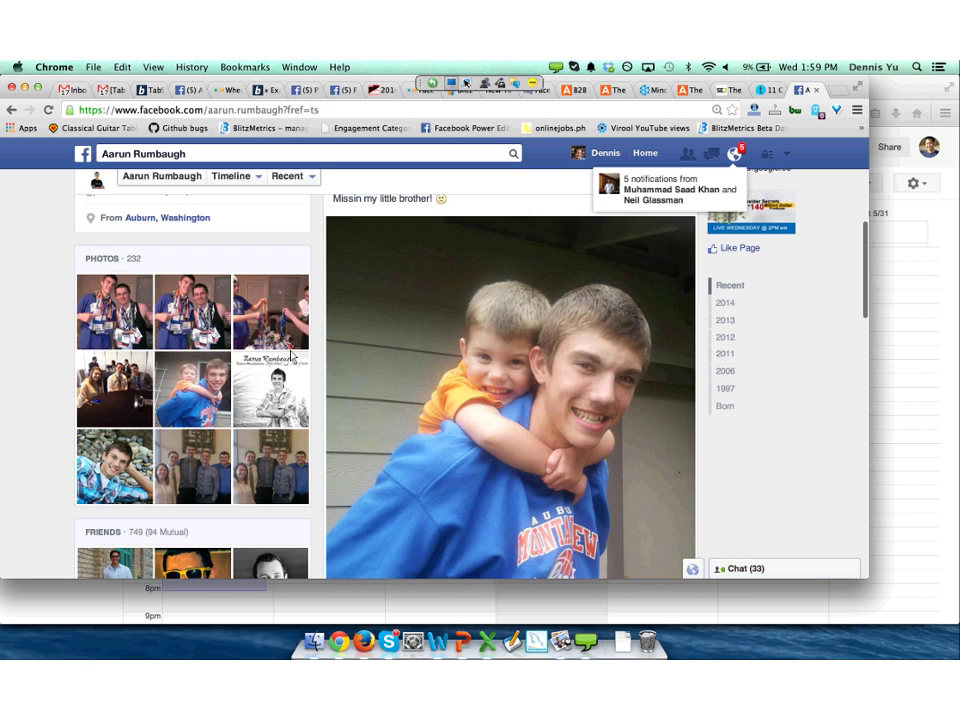
scroll(291, 356, down, 8)
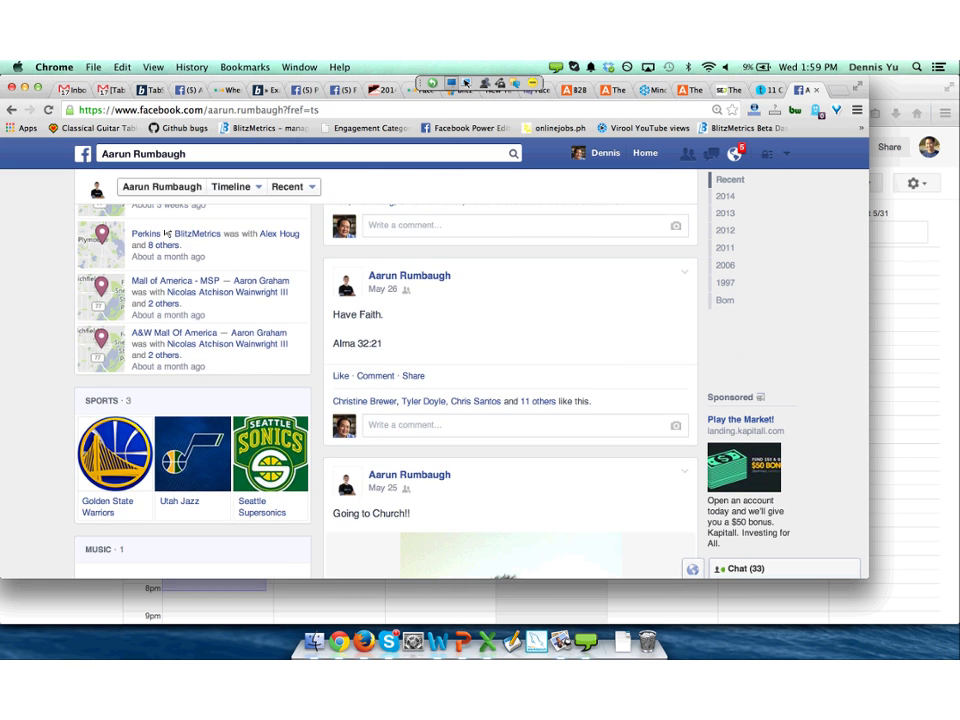
click(108, 501)
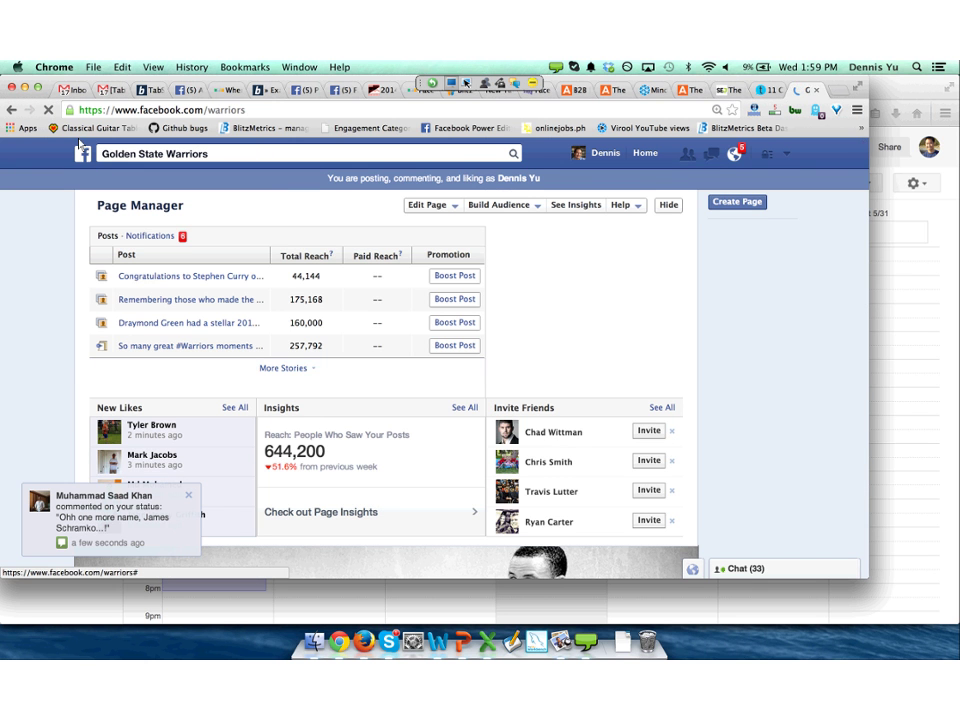
Switch to the Search Engine Journal article on college internships in Chrome.
scroll(120, 200, down, 3)
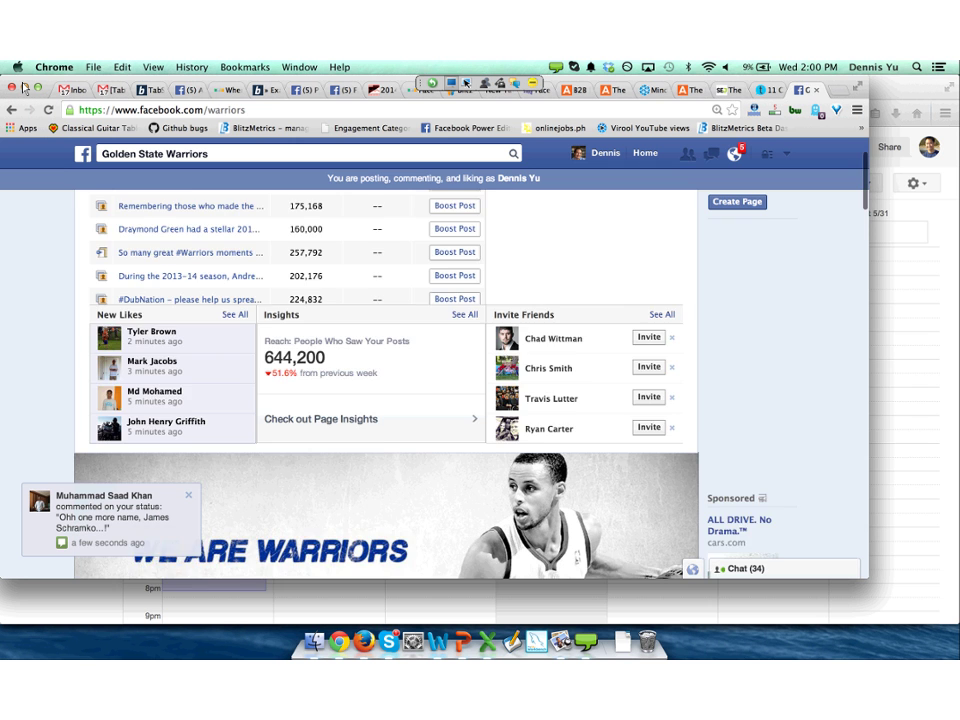
scroll(386, 380, down, 4)
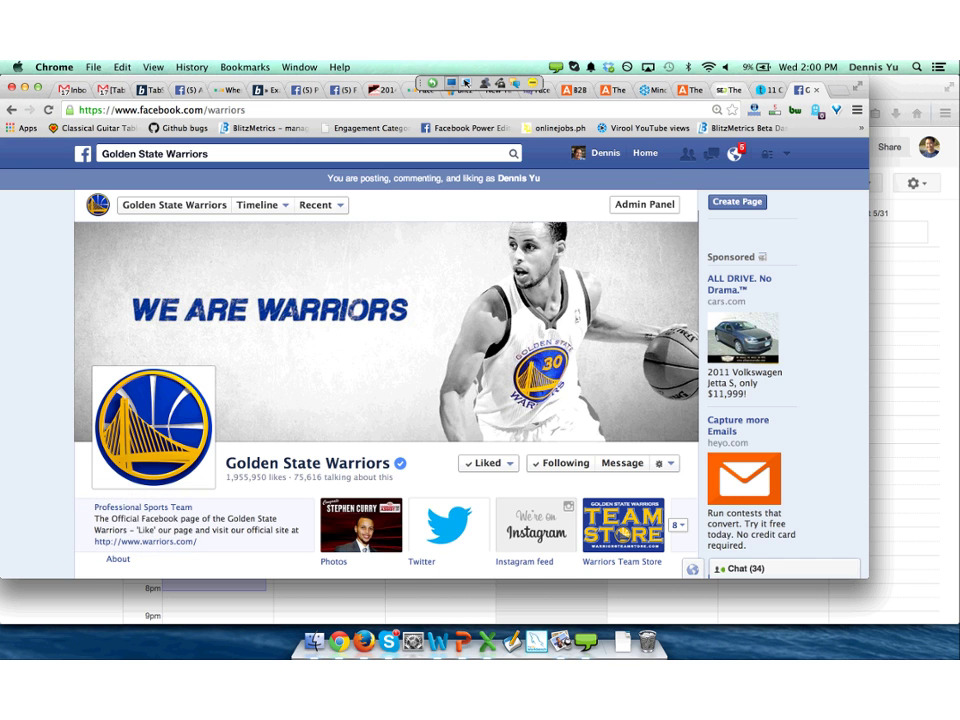
click(725, 89)
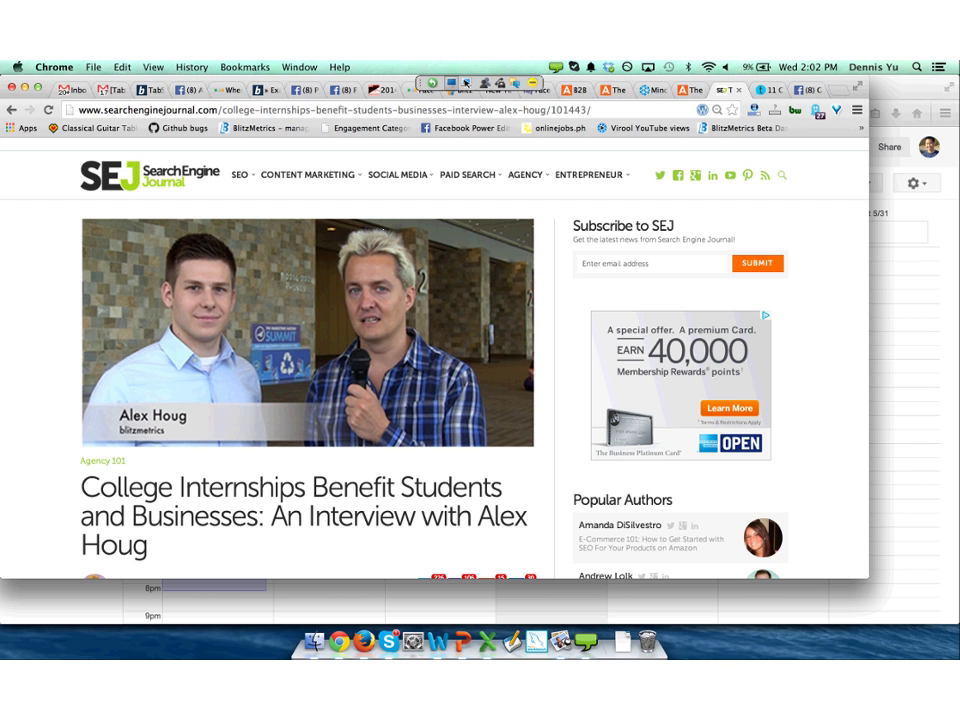
Return to the facebook.com/ads/create tab showing the Harvard Business Review employer audience.
key(super+l)
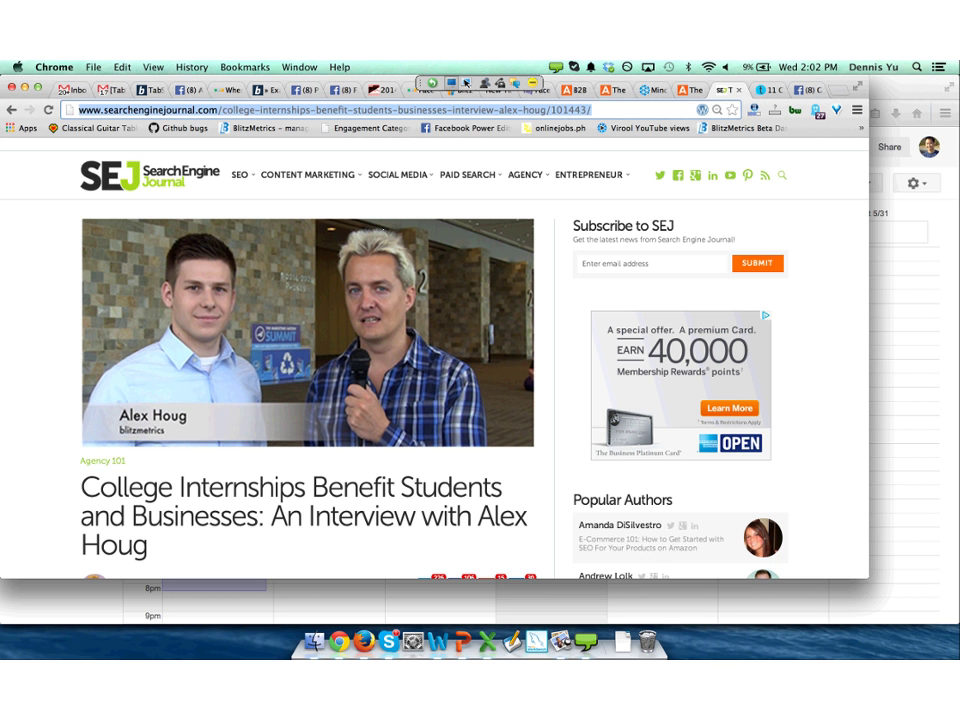
key(super+7)
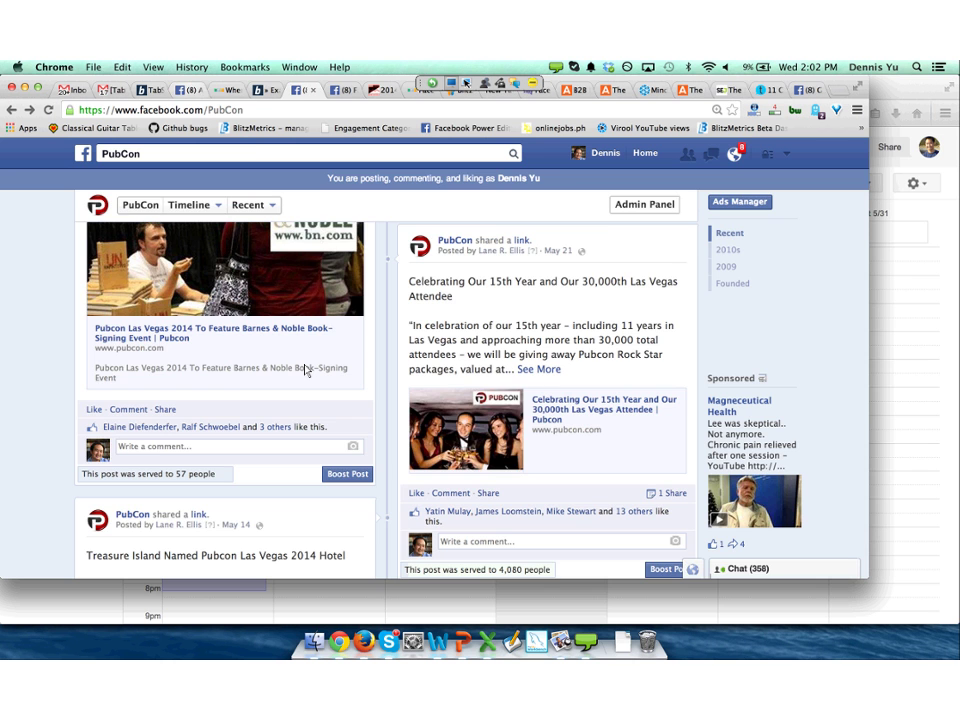
key(super+4)
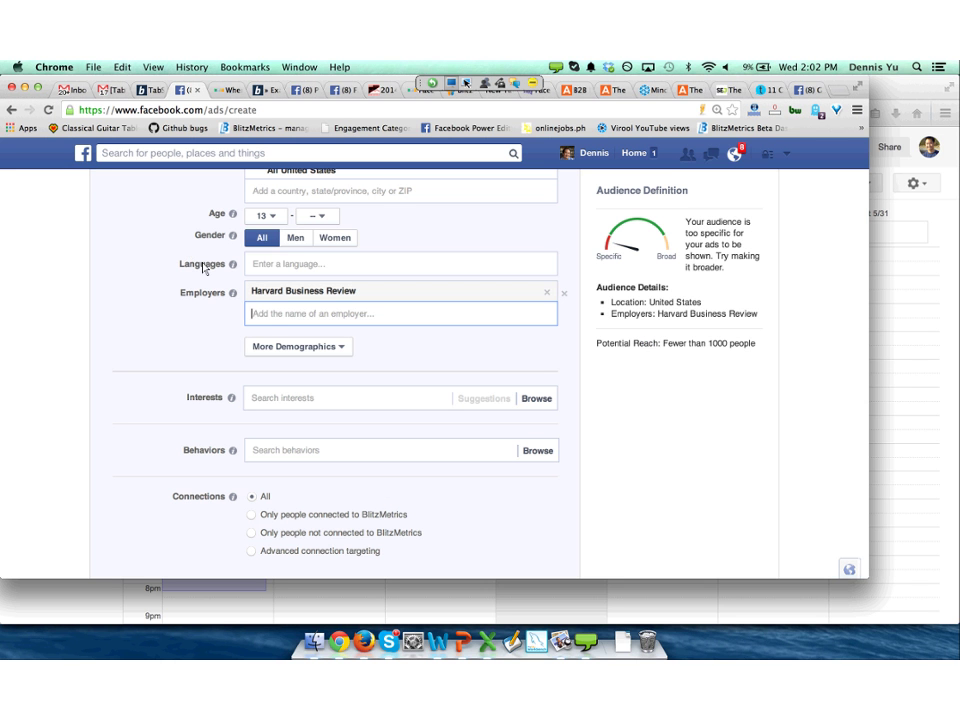
Add Infusionsoft and Mashable as targeted employers.
text(promodo)
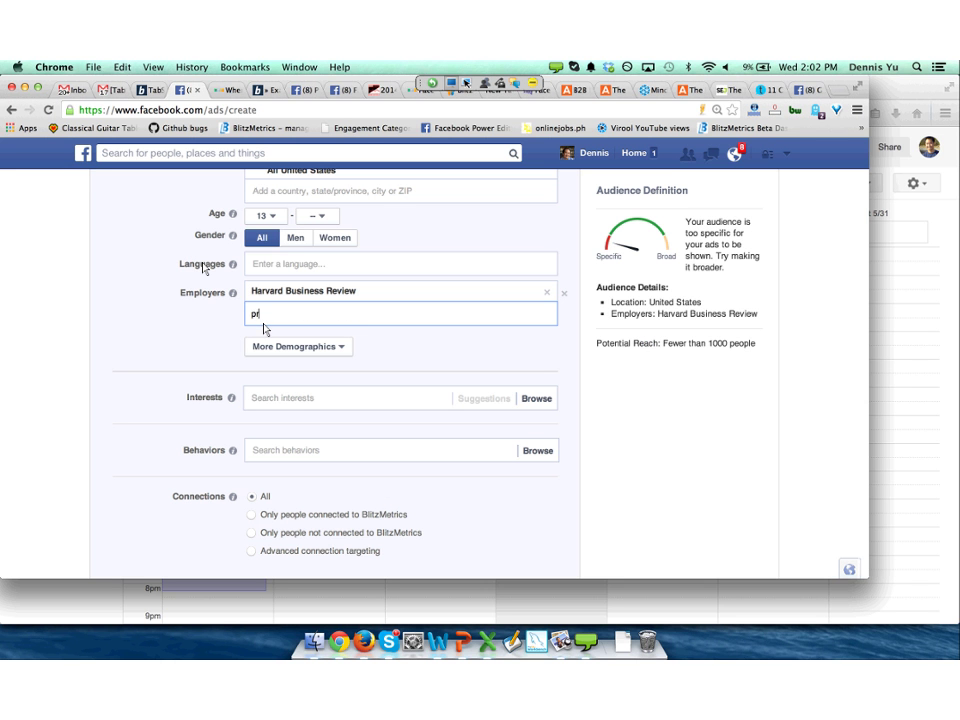
key(BackSpace)
key(BackSpace)
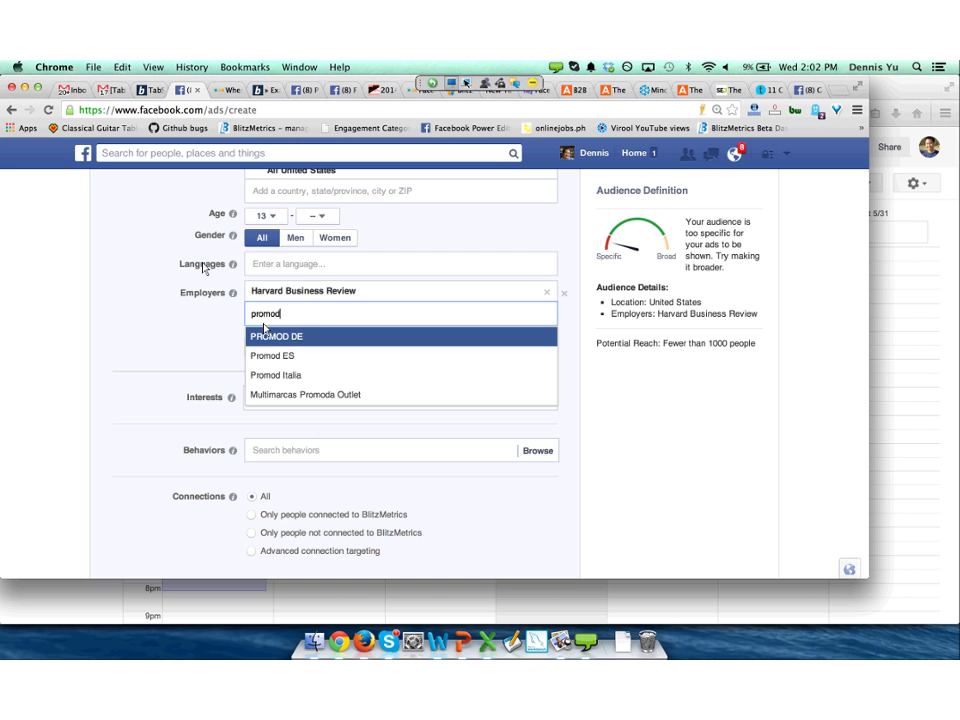
key(BackSpace)
key(BackSpace)
key(BackSpace)
key(BackSpace)
key(BackSpace)
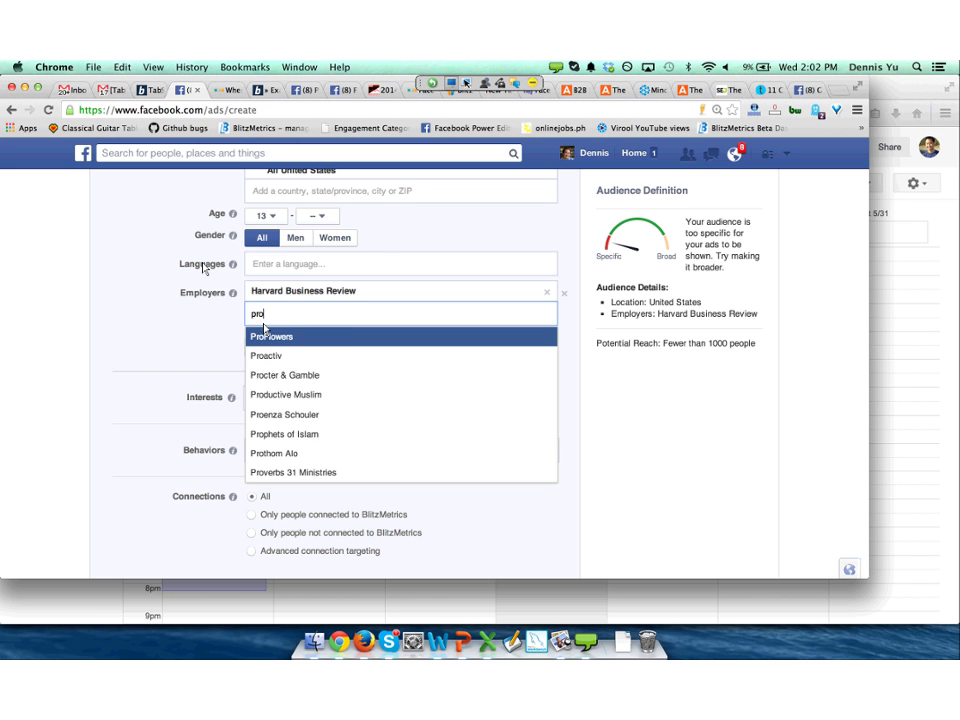
text(infusionso)
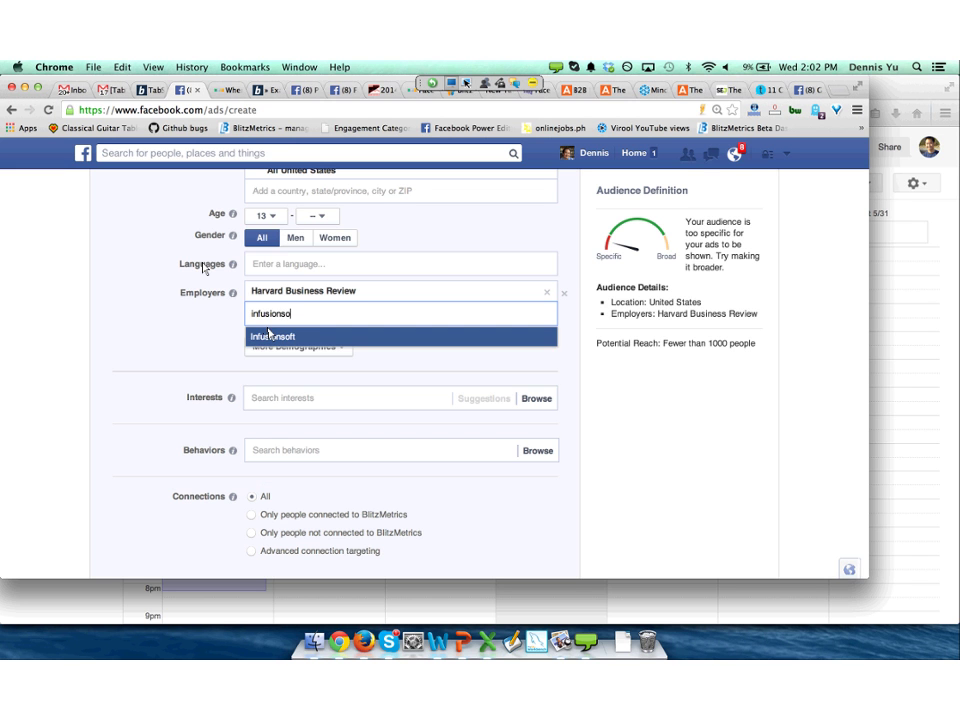
click(268, 336)
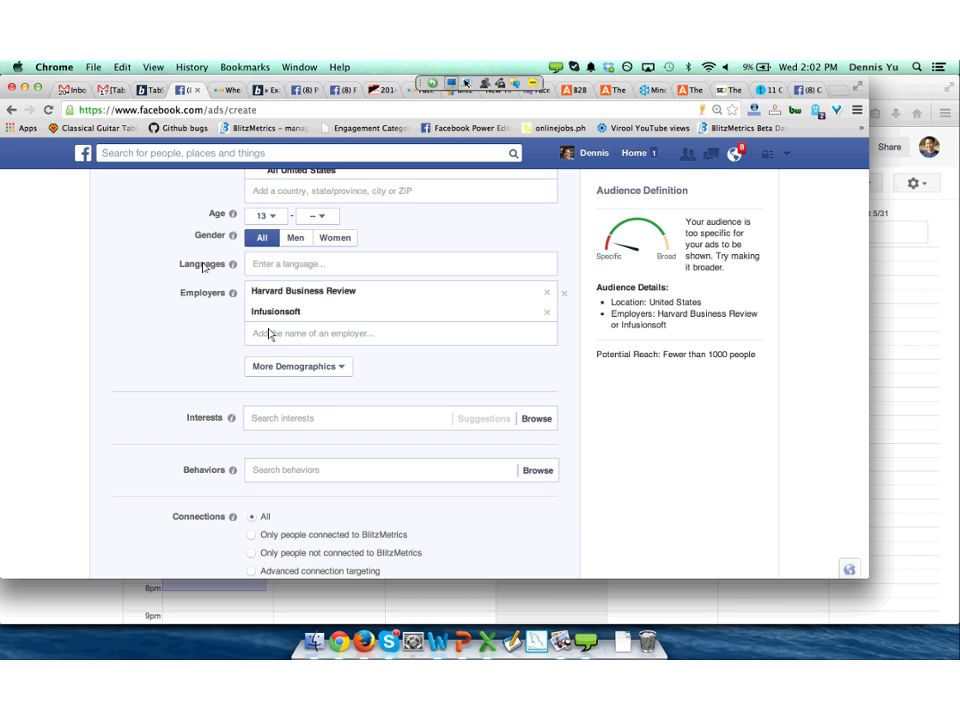
click(281, 344)
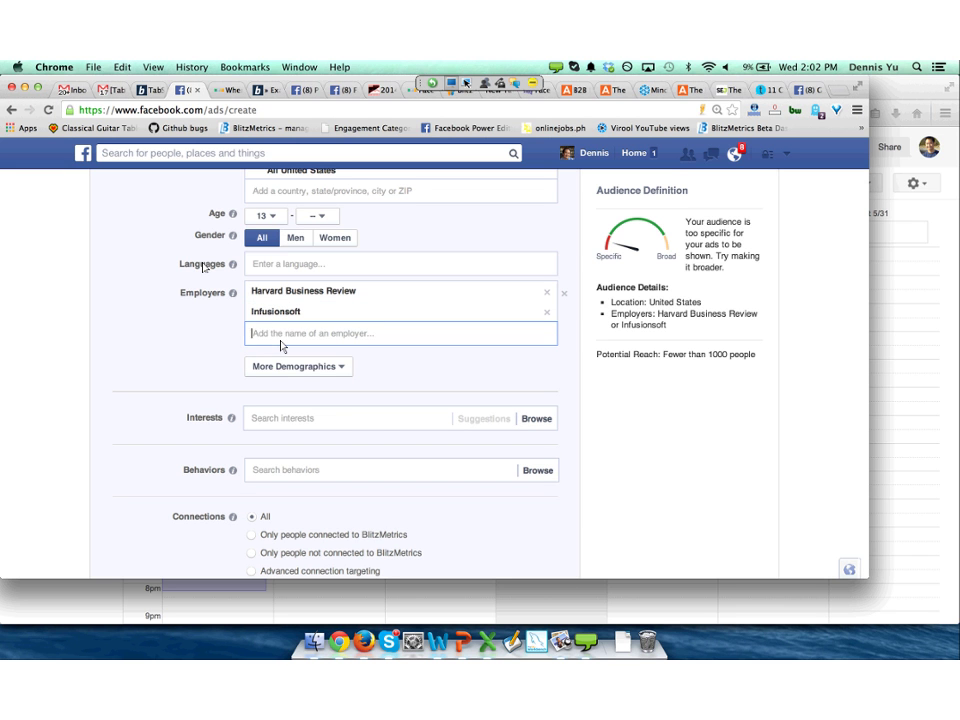
text(mashable)
key(Return)
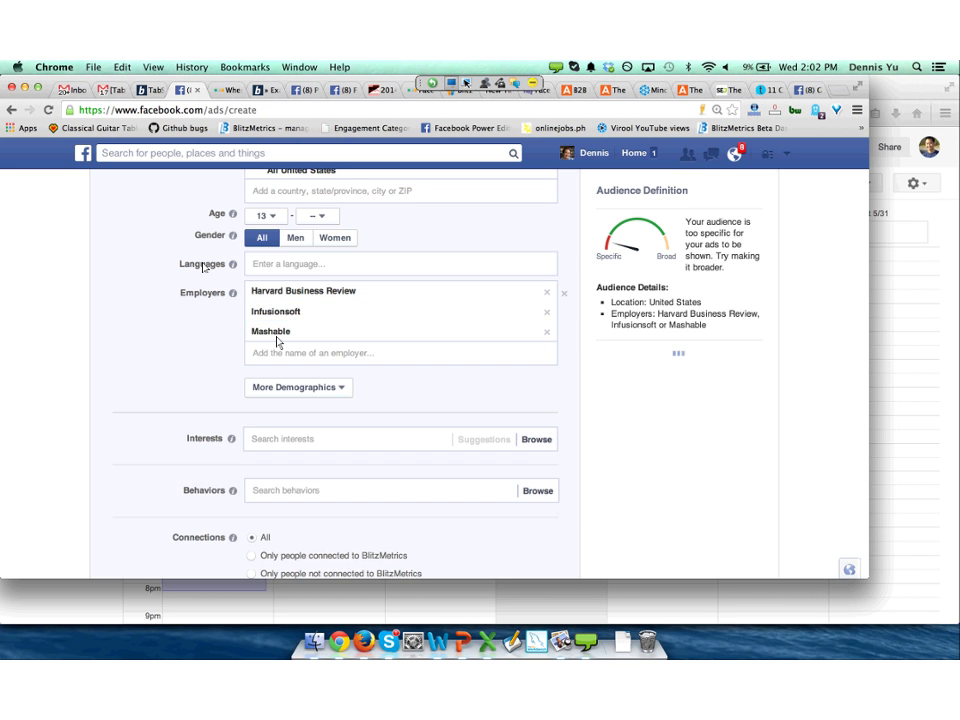
Add Forrester Research and LinkedIn as targeted employers.
click(280, 346)
text(f)
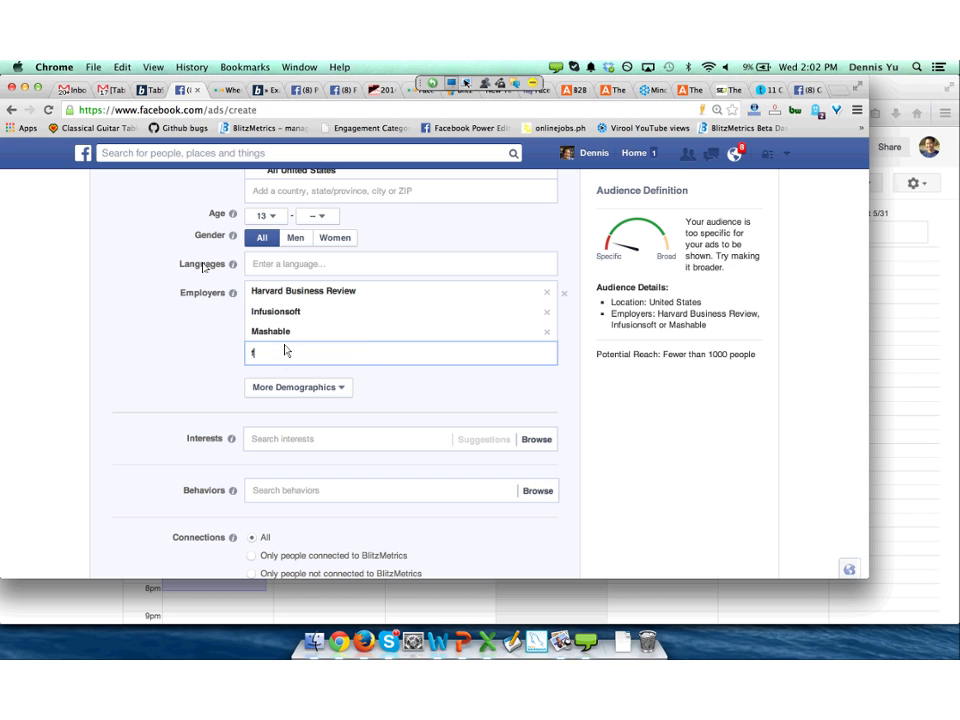
text(orrester)
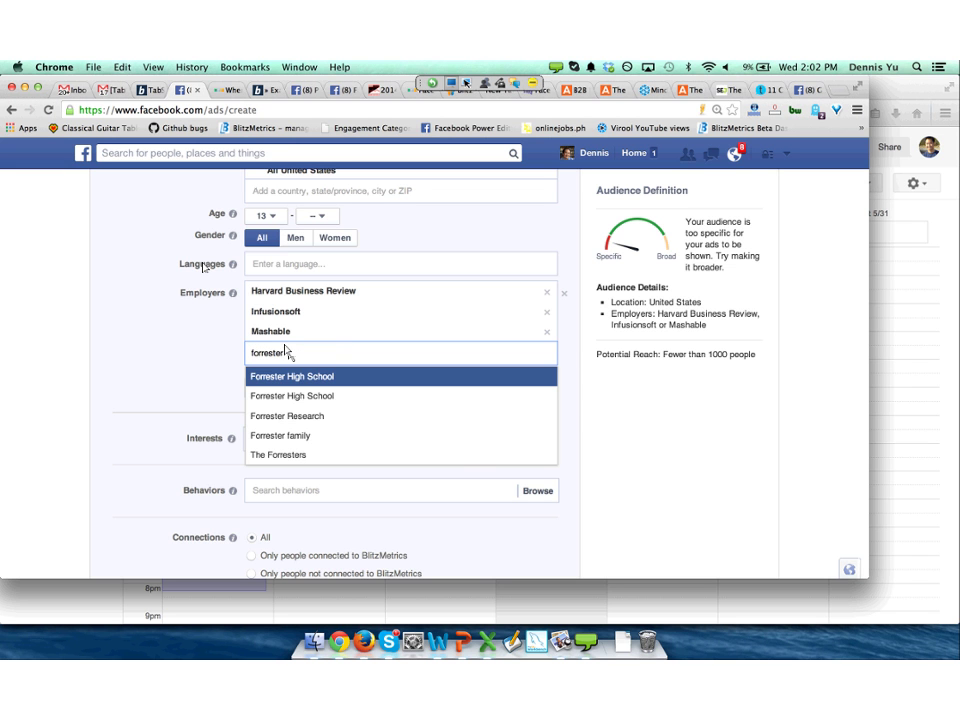
key(Down)
key(Down)
key(Return)
click(311, 373)
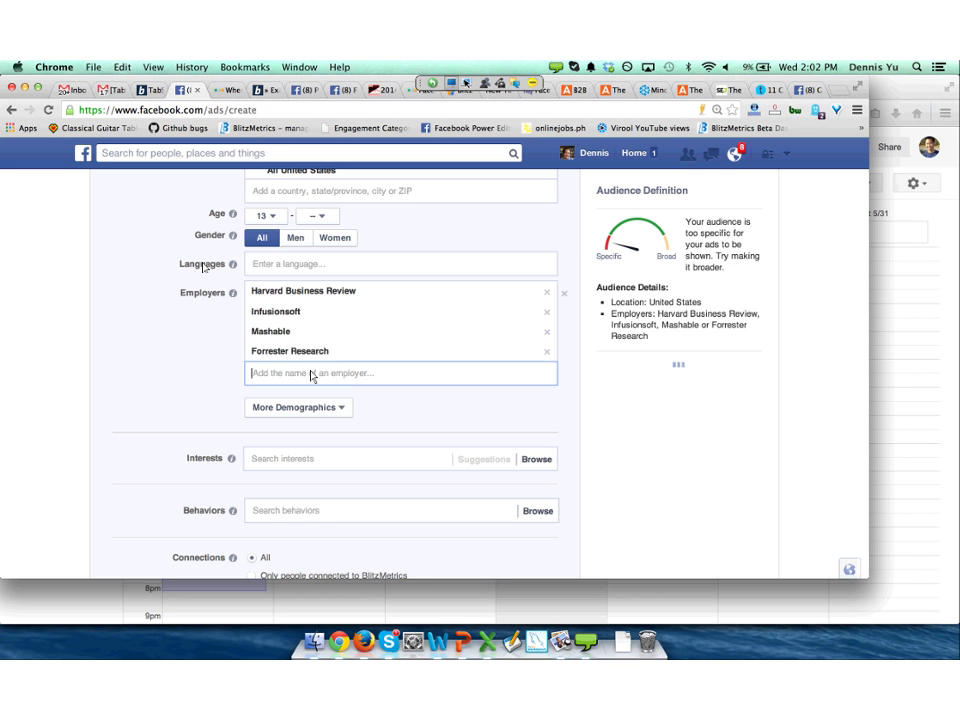
text(linkedin)
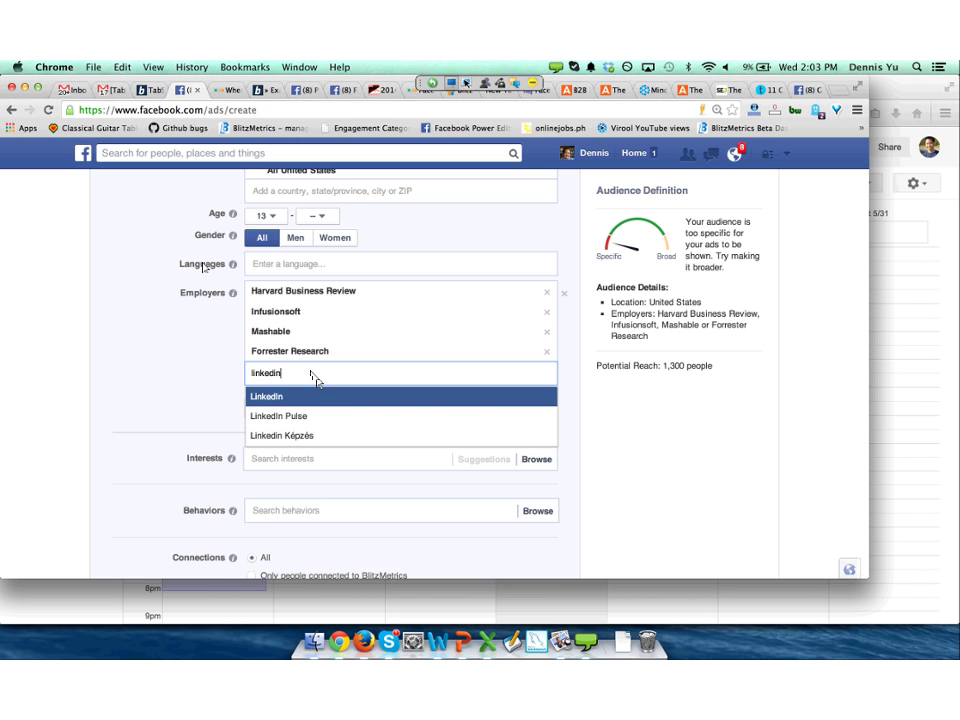
key(Return)
scroll(317, 386, up, 2)
scroll(435, 370, up, 8)
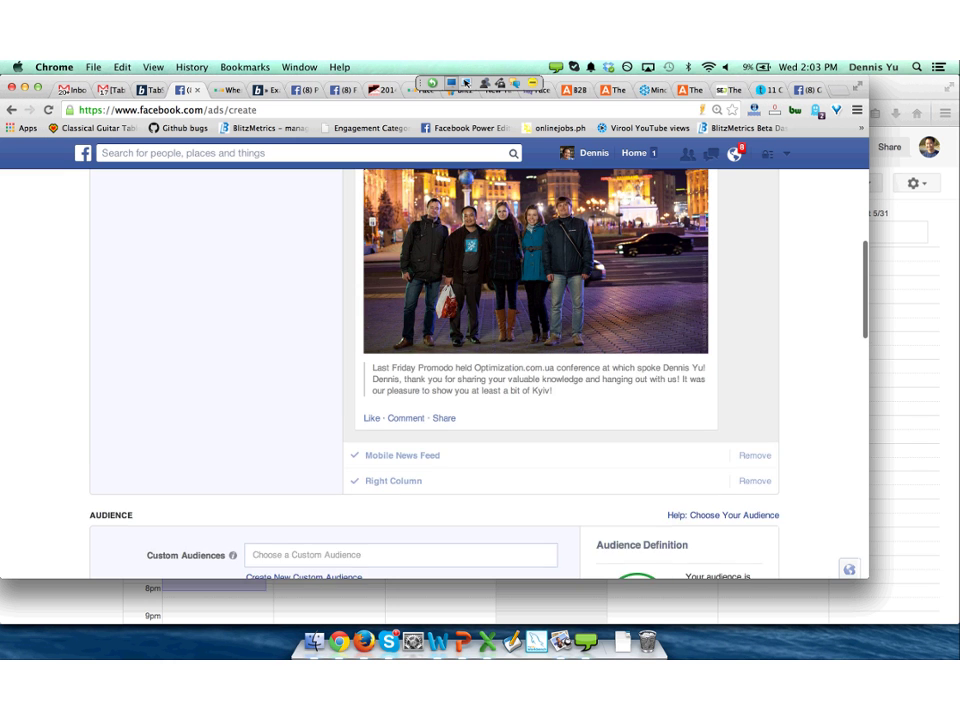
Add Ukraine (Country) to the ad locations alongside the United States.
scroll(435, 370, down, 4)
scroll(439, 506, down, 3)
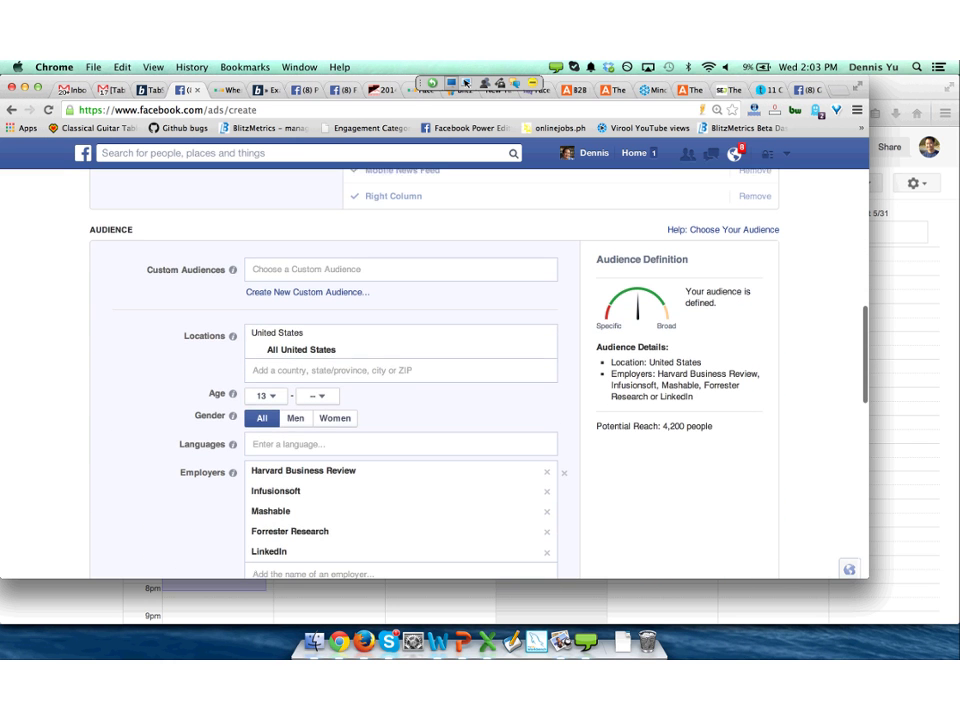
text(ukrai)
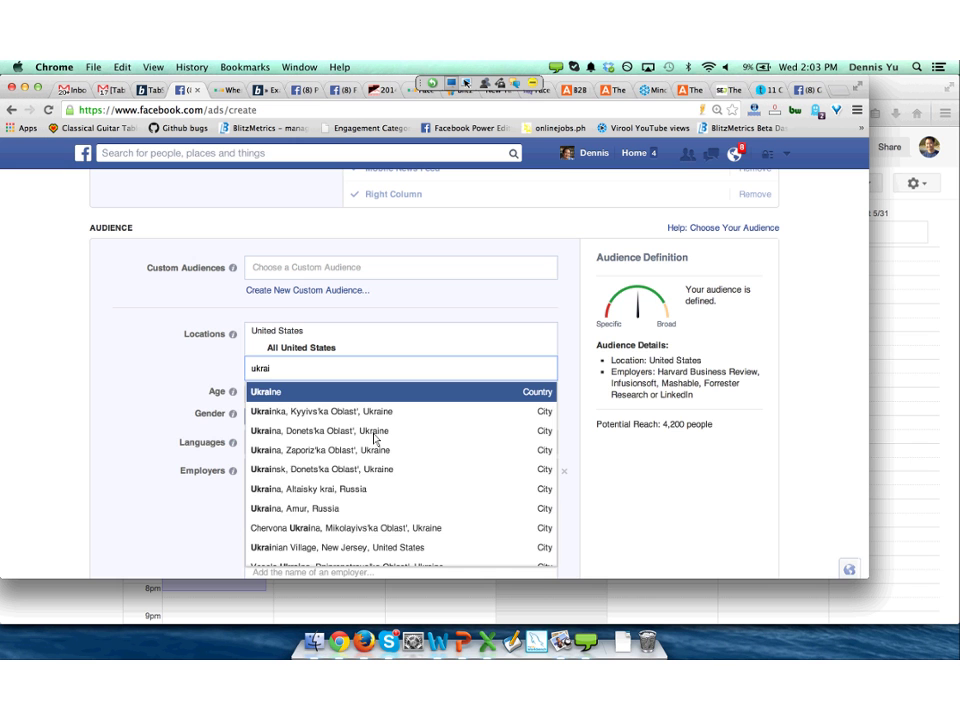
key(Return)
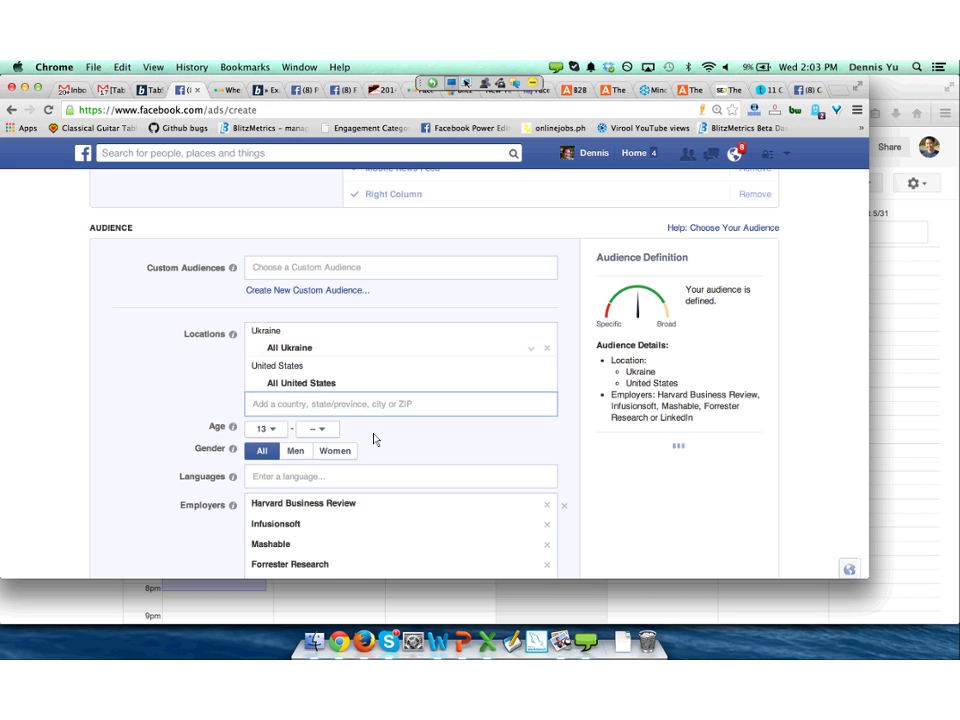
scroll(441, 507, down, 1)
scroll(441, 507, down, 3)
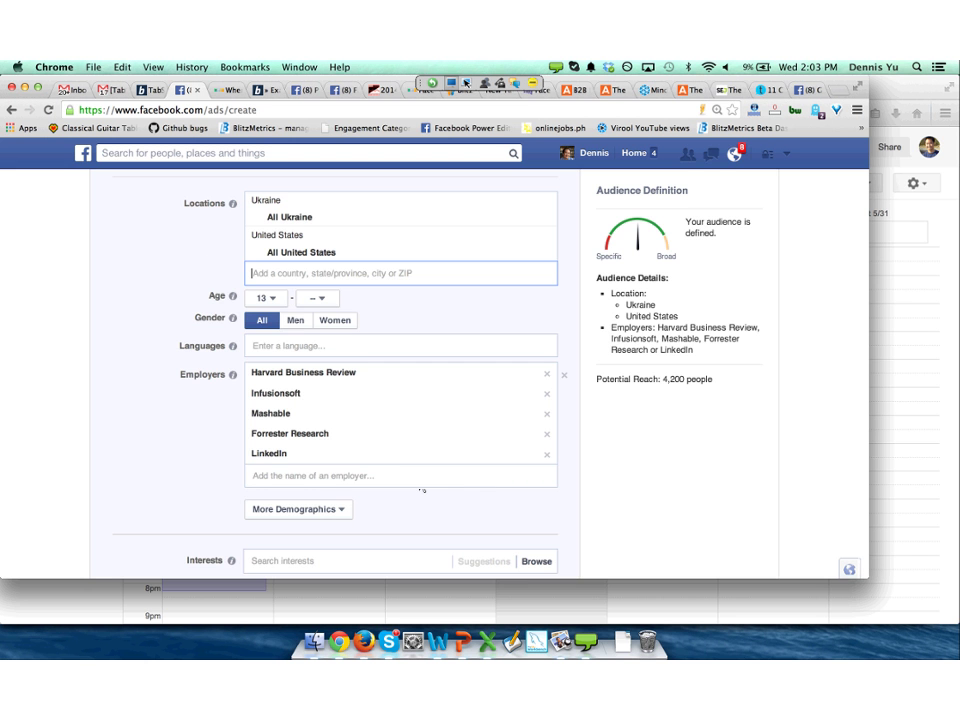
scroll(422, 490, down, 10)
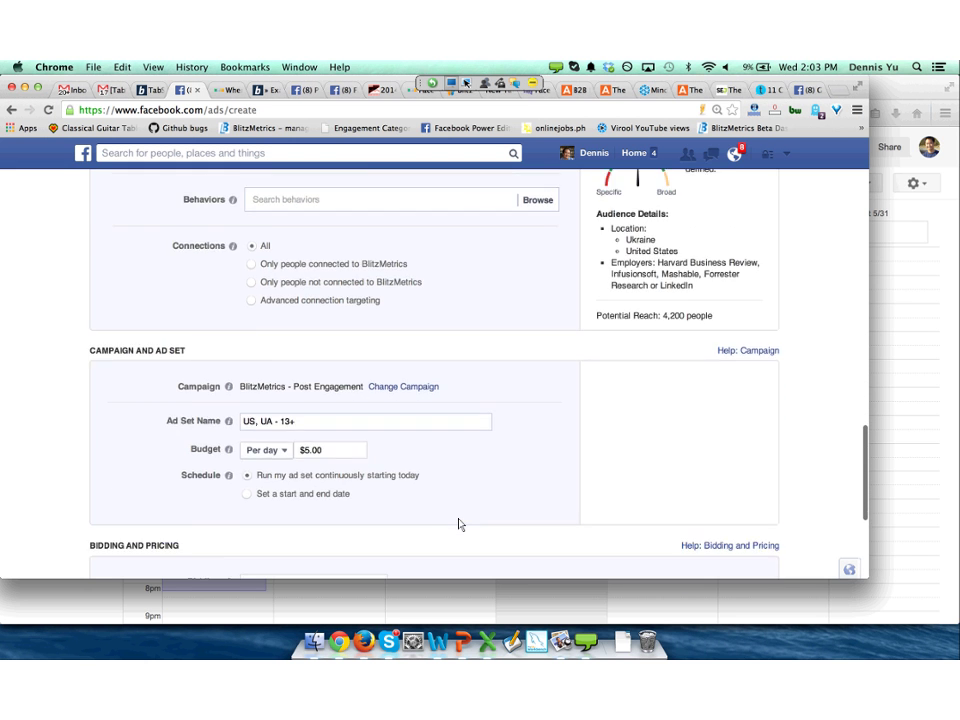
Rename the ad set to a contact's name followed by 'kiev'.
scroll(458, 524, down, 5)
key(Tab)
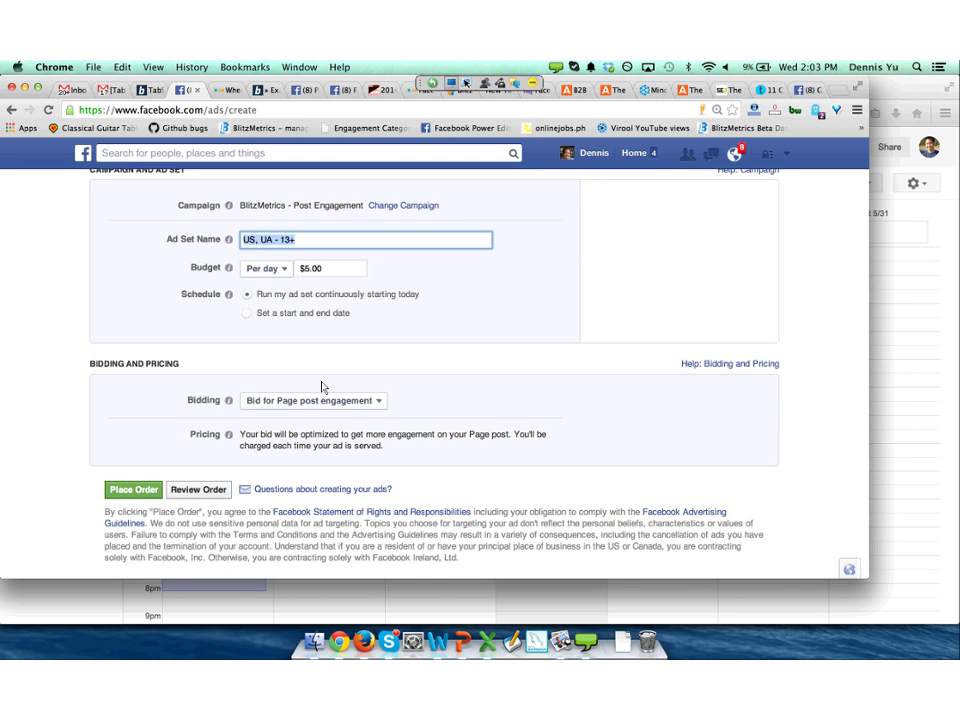
text(paul_kiev)
Schedule the ad set from 5/28/2014 to 6/6/2014 with a $2.00 daily budget.
click(246, 313)
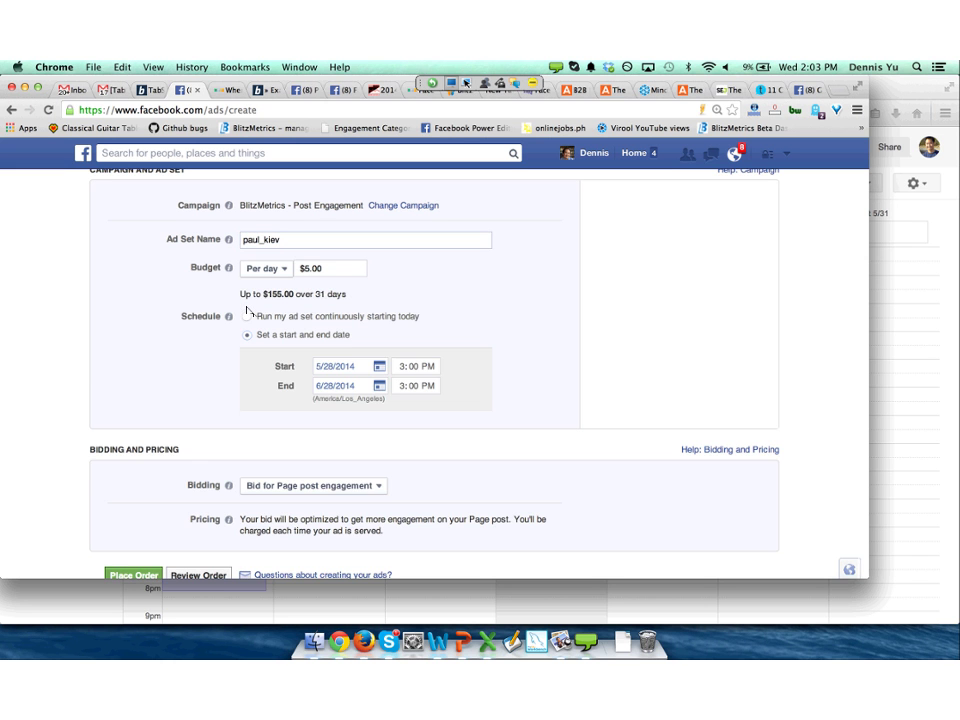
click(336, 385)
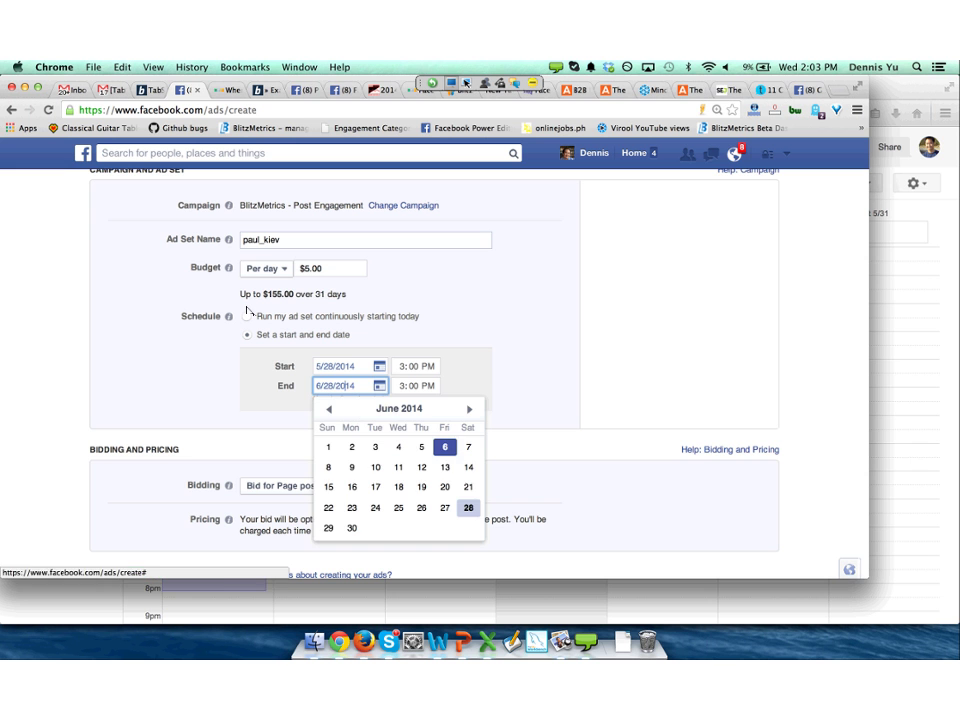
click(441, 446)
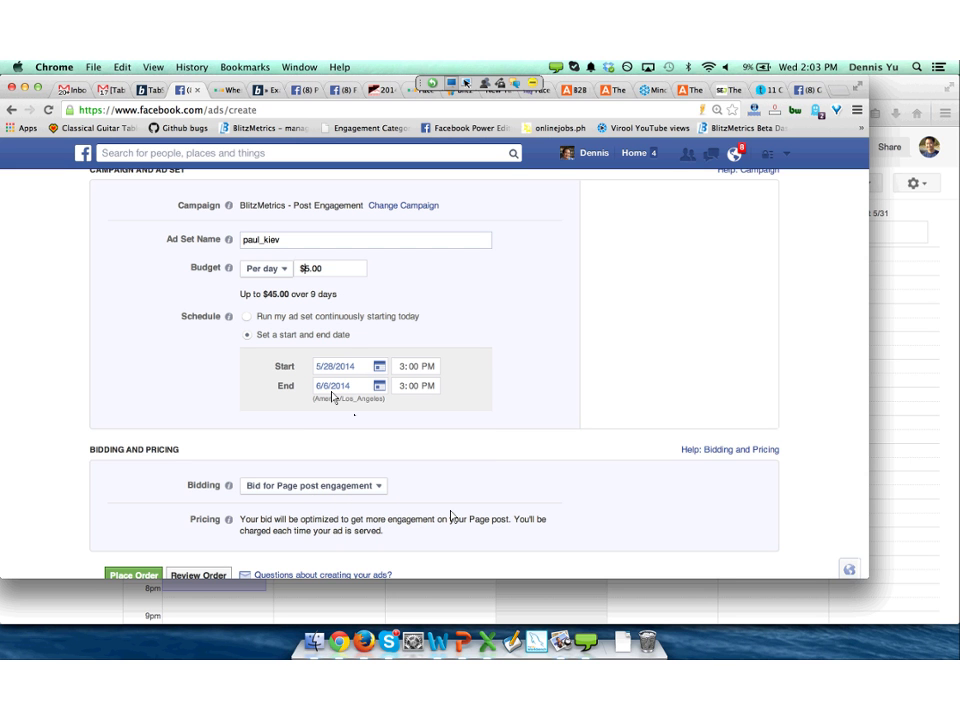
key(Delete)
text(2)
scroll(320, 385, down, 3)
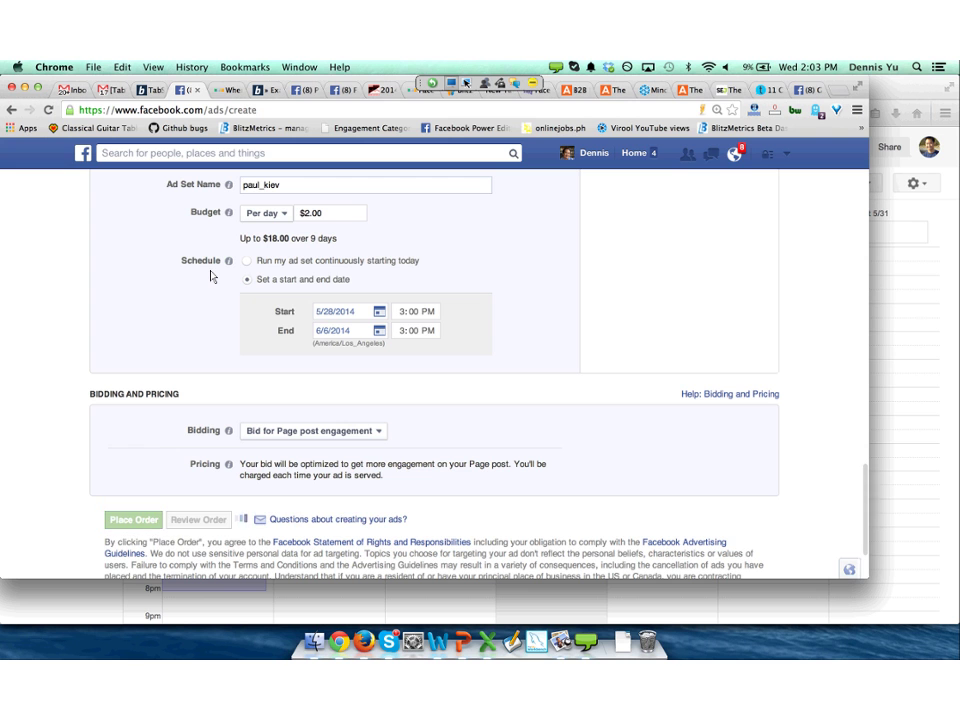